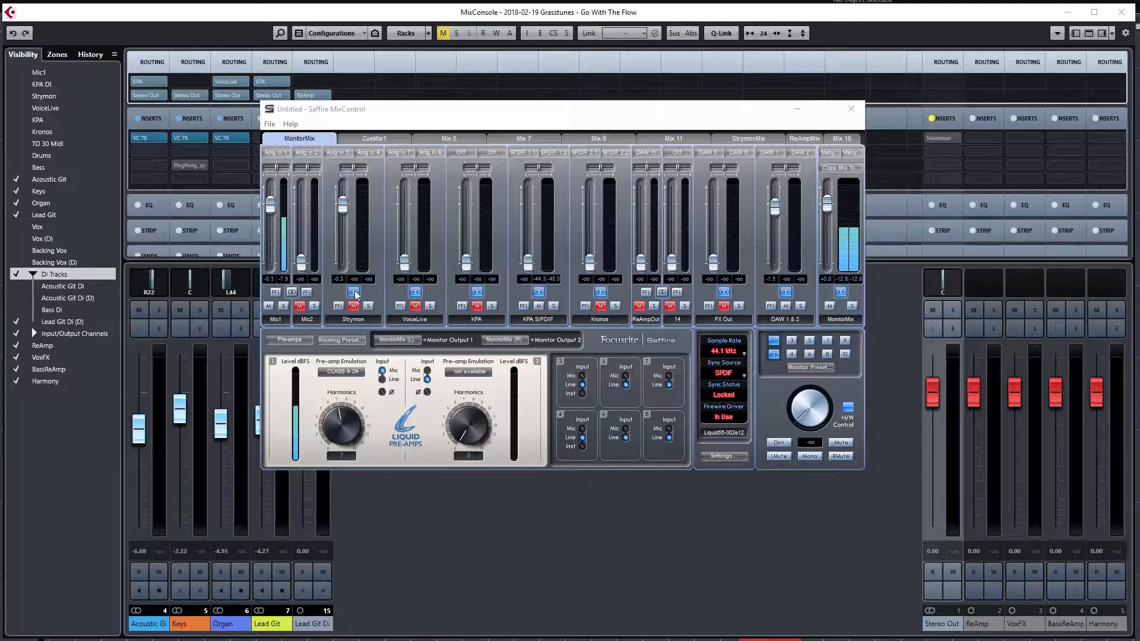
# - Unlink the Strymon stereo channel in the MonitorMix into two mono channels and link it again
pyautogui.click(354, 292)
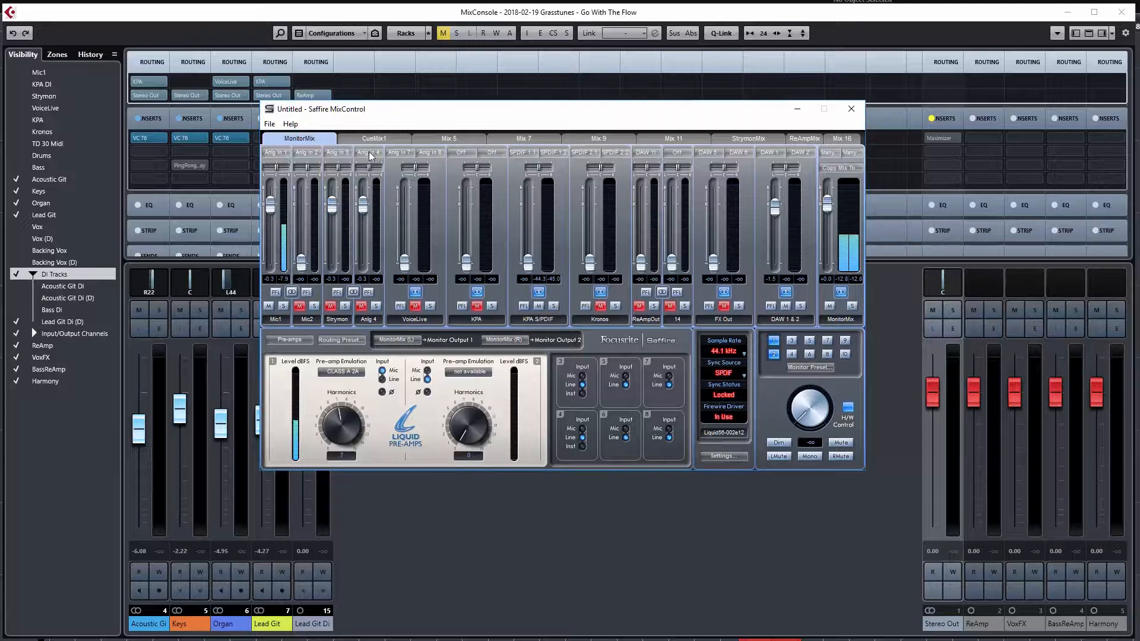
pyautogui.click(353, 292)
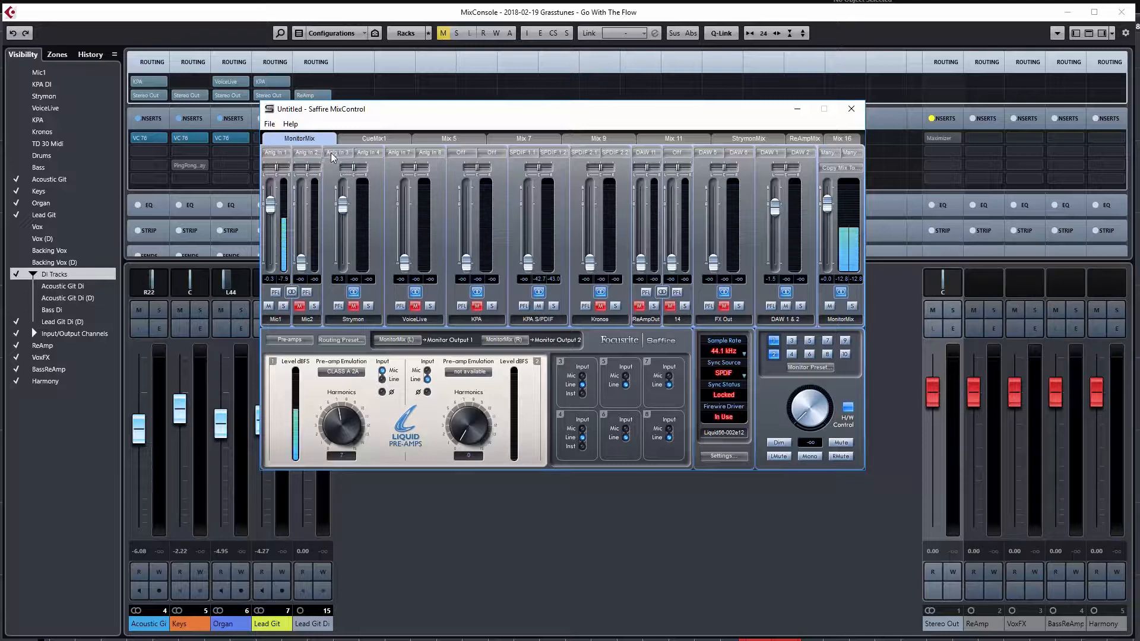
# - Examine the hardware inputs that can be assigned as the source of the Mic1 channel
pyautogui.click(279, 156)
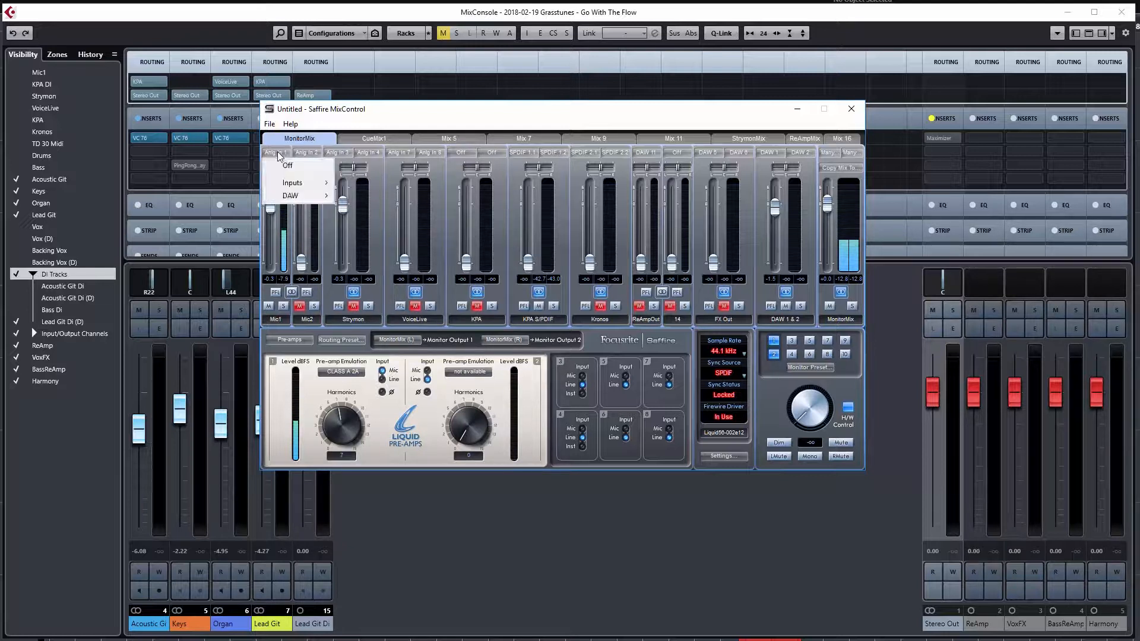
pyautogui.moveTo(302, 184)
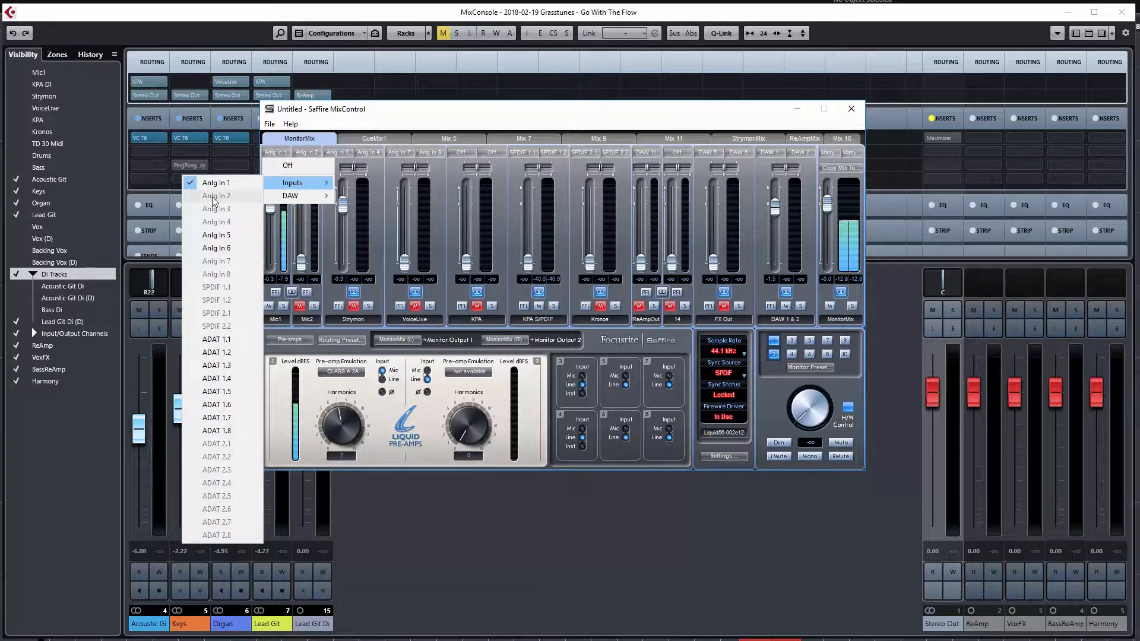
pyautogui.click(400, 116)
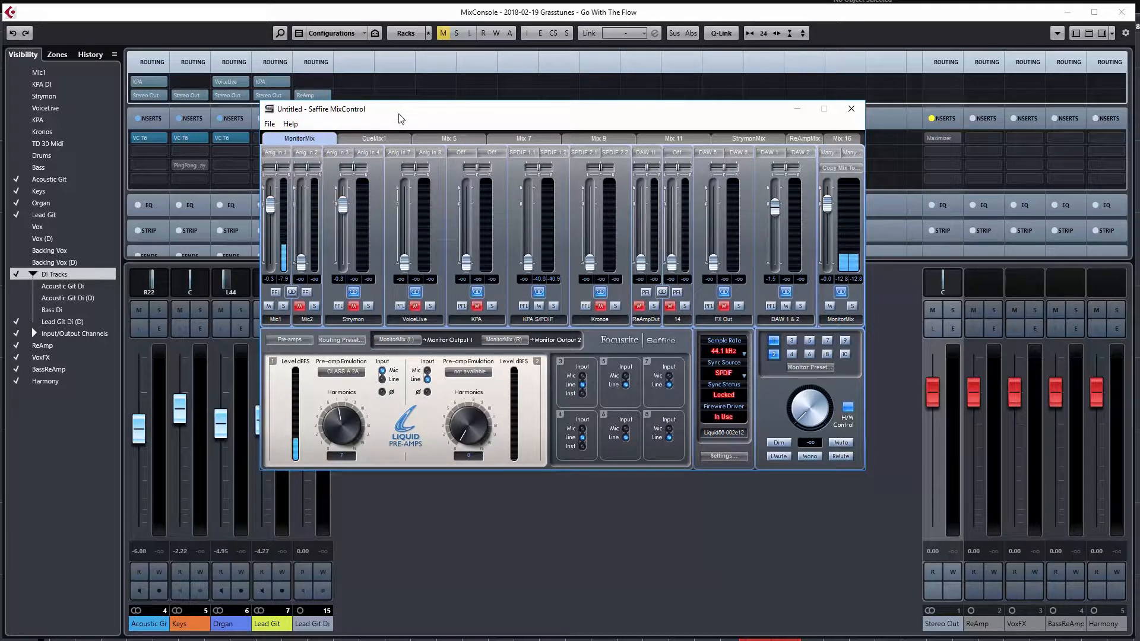
# - Check which hardware inputs are assigned to both sides of the KPA S/PDIF channel
pyautogui.click(529, 156)
pyautogui.moveTo(540, 182)
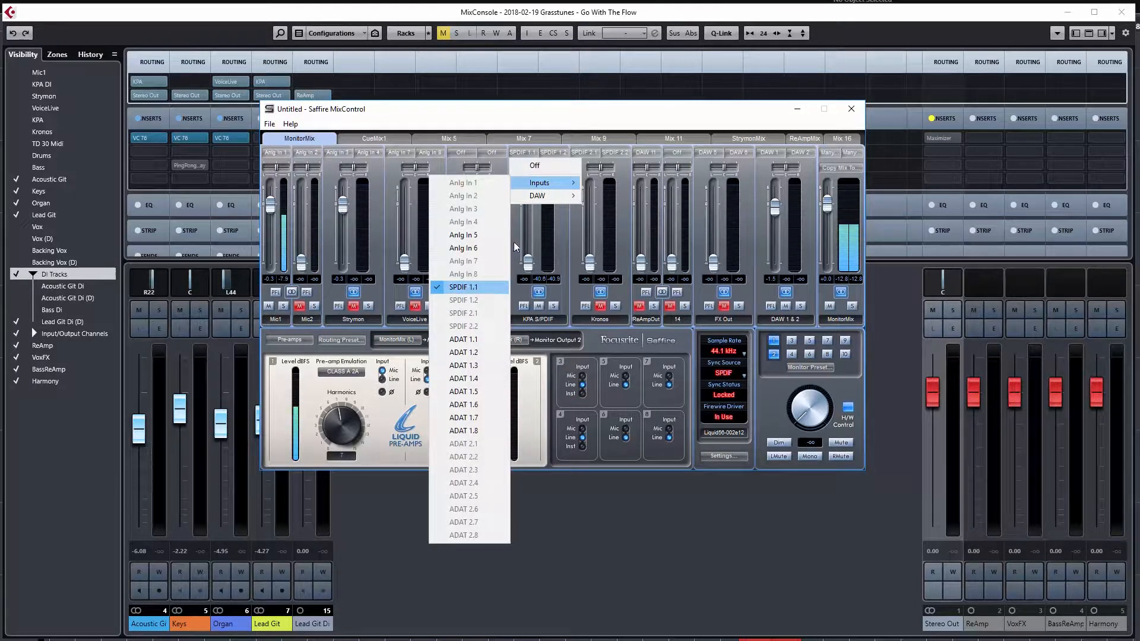
pyautogui.click(555, 153)
pyautogui.moveTo(569, 184)
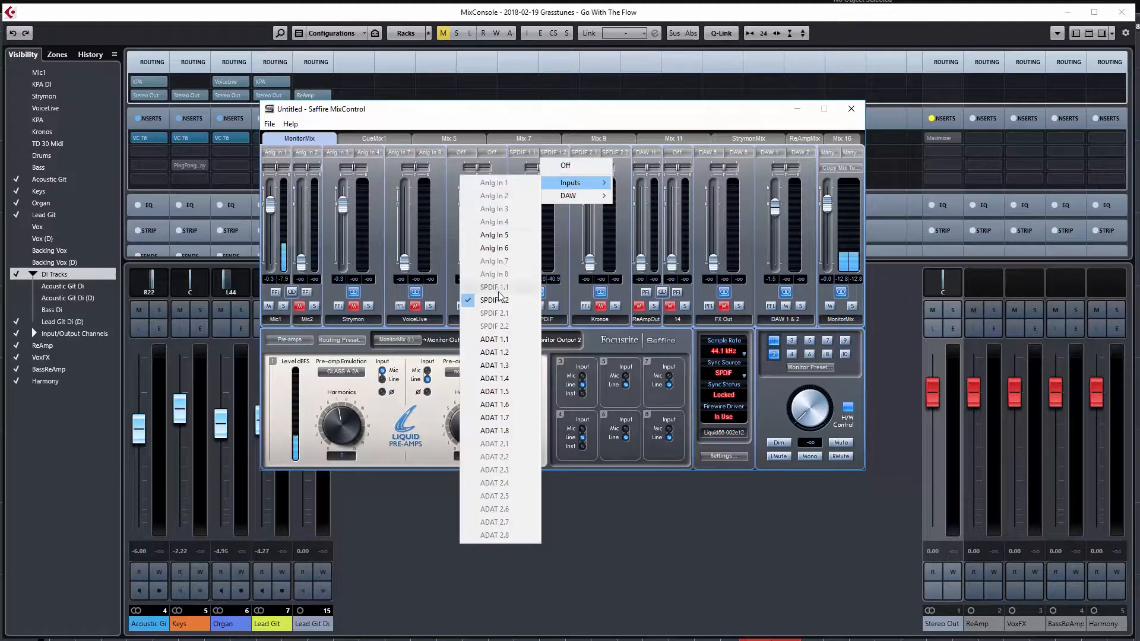
pyautogui.click(543, 110)
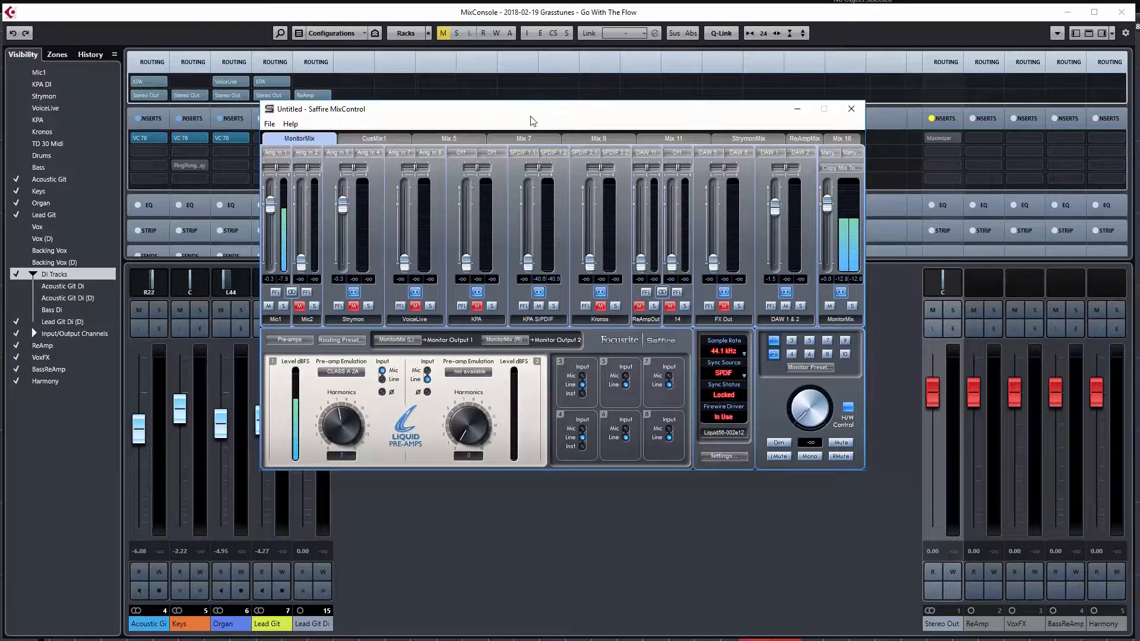
# - Review the DAW sources available for the first side of the KPA S/PDIF channel without changing its source
pyautogui.click(525, 153)
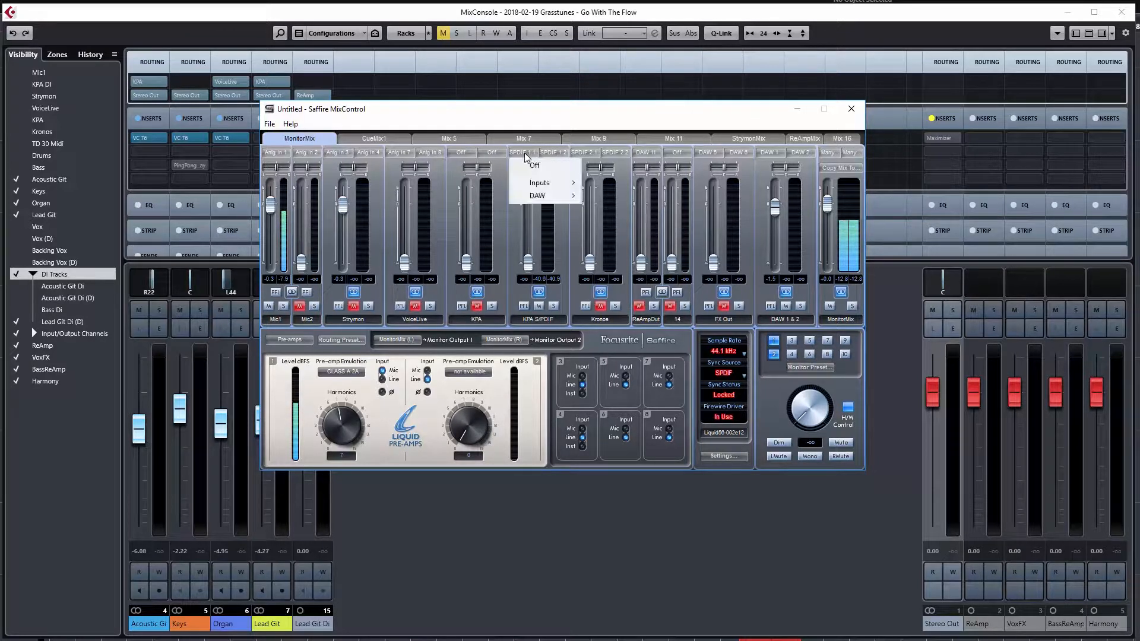
pyautogui.moveTo(540, 198)
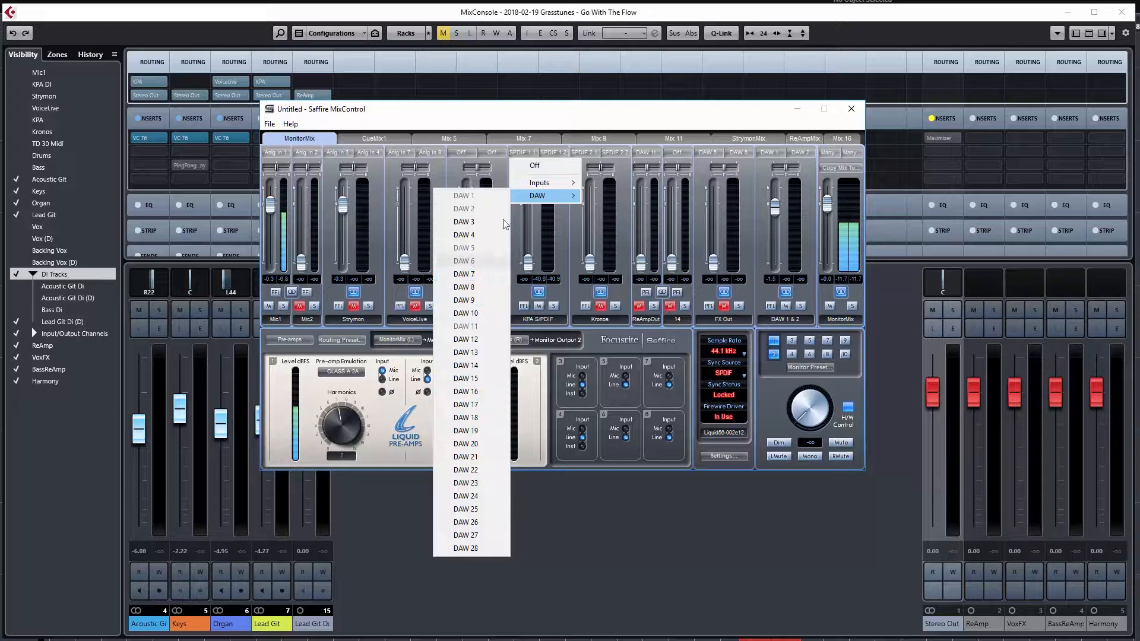
pyautogui.press('Escape')
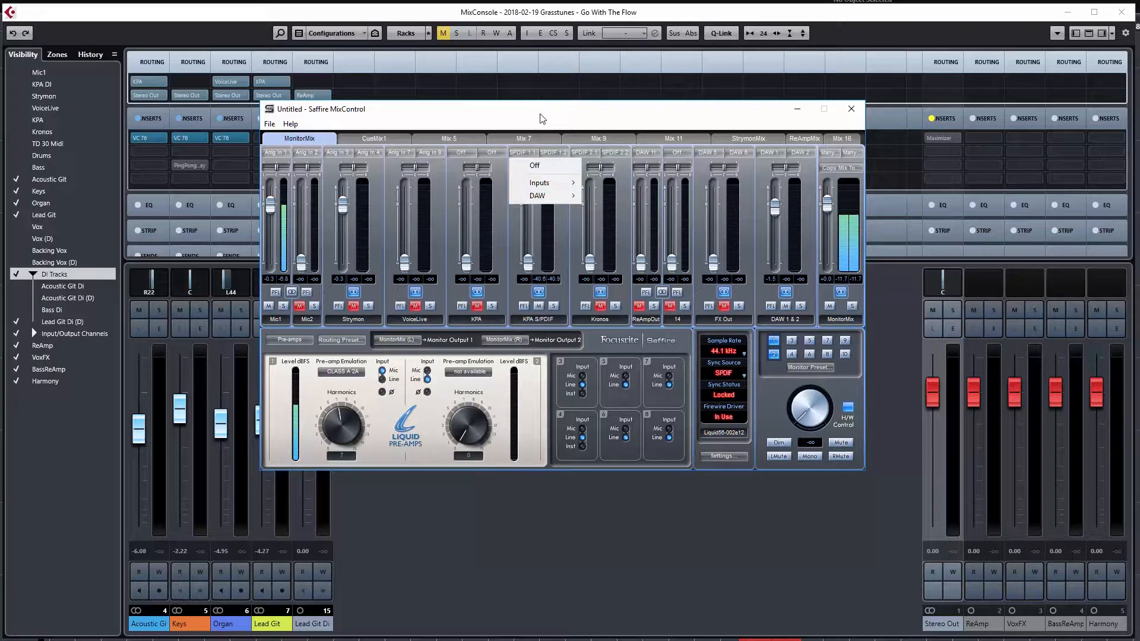
pyautogui.press('Escape')
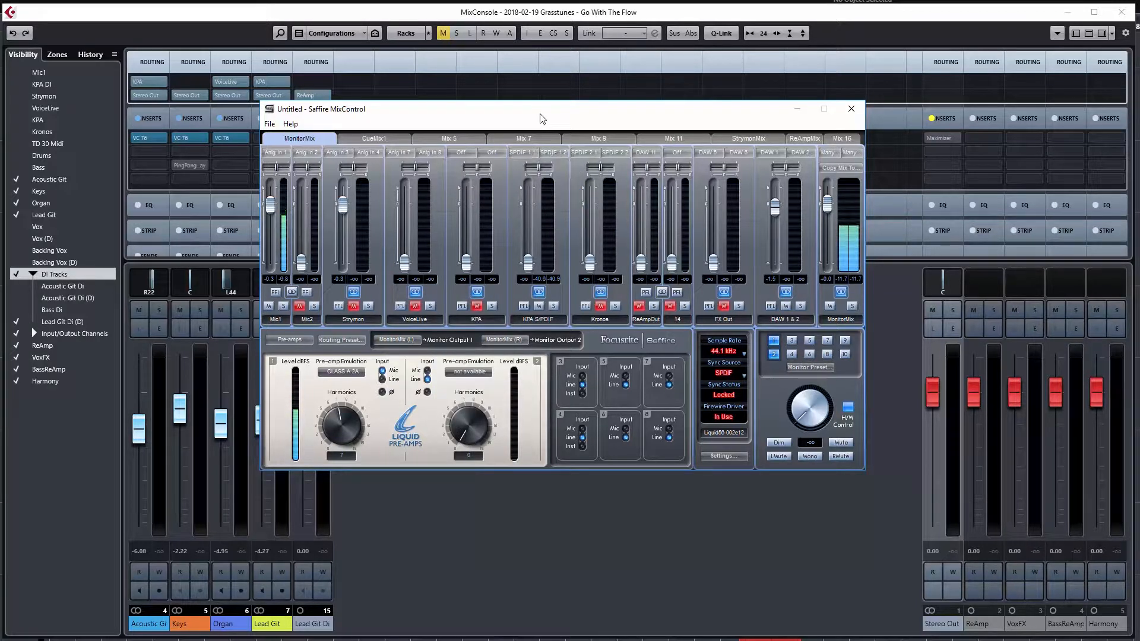
# - Switch to Cubase and choose ASIO Saffire as the ASIO driver in the VST Audio System setup, keeping the loaded driver
pyautogui.click(482, 18)
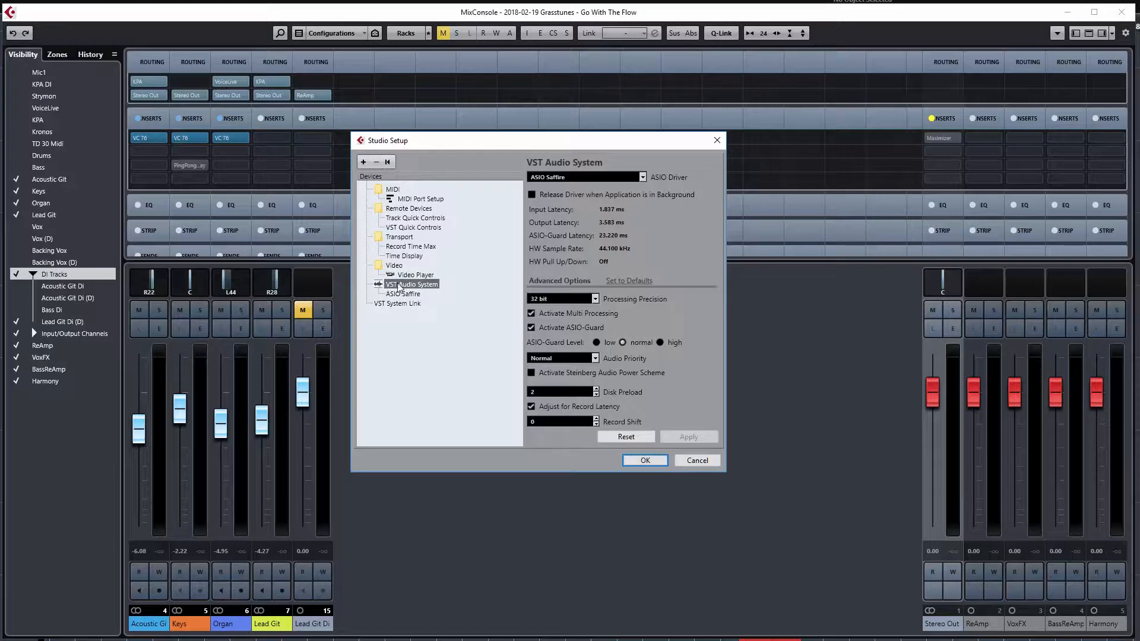
pyautogui.click(642, 177)
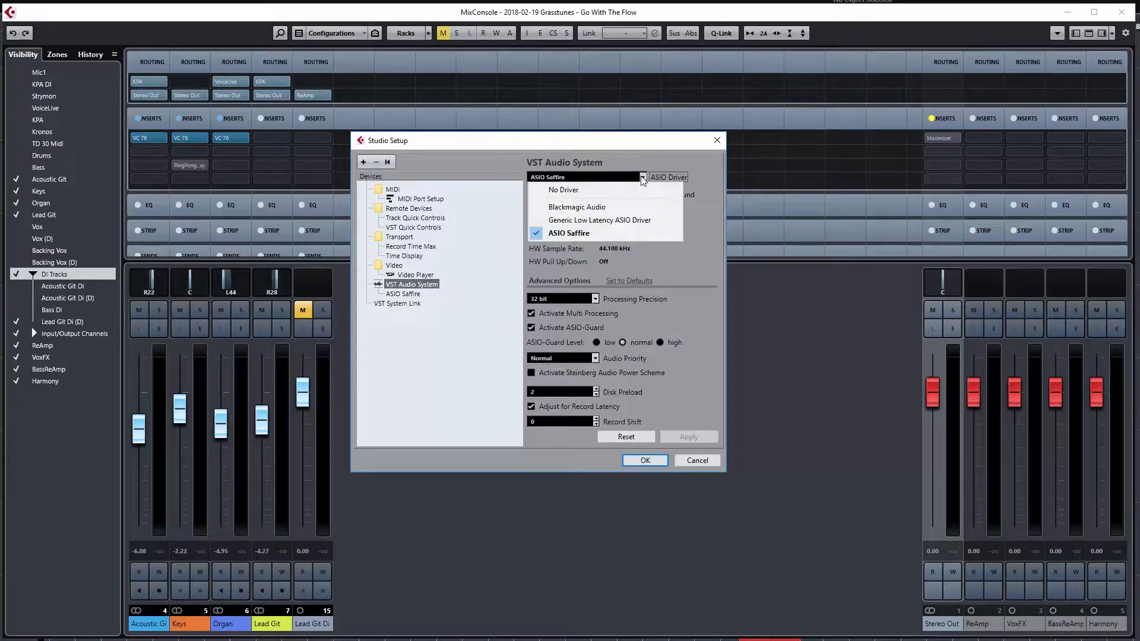
pyautogui.click(581, 234)
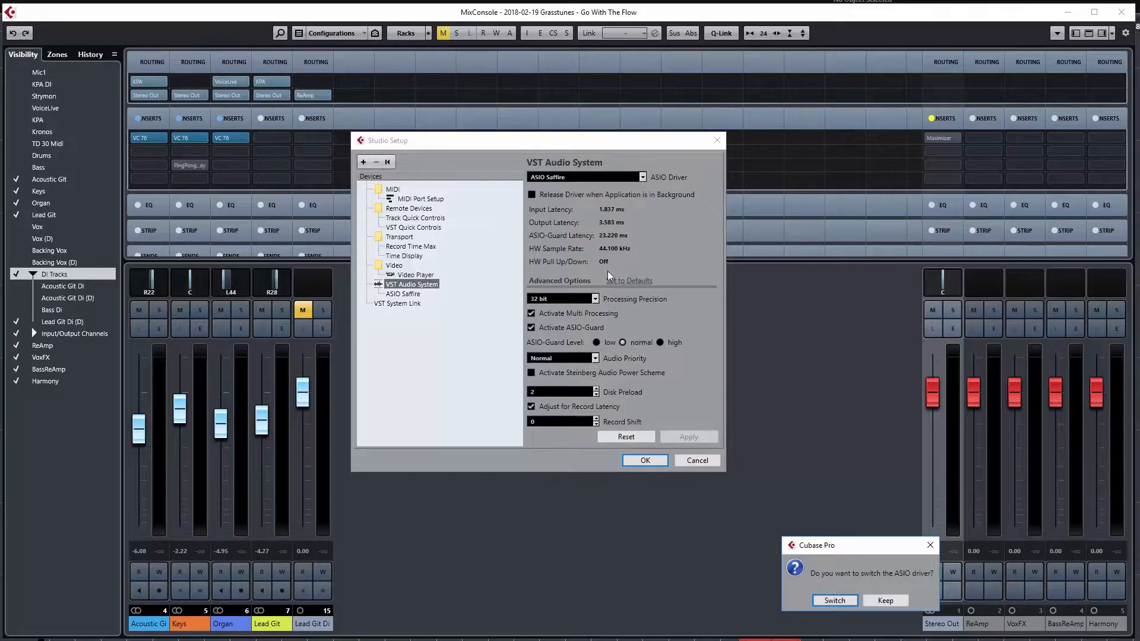
pyautogui.click(896, 602)
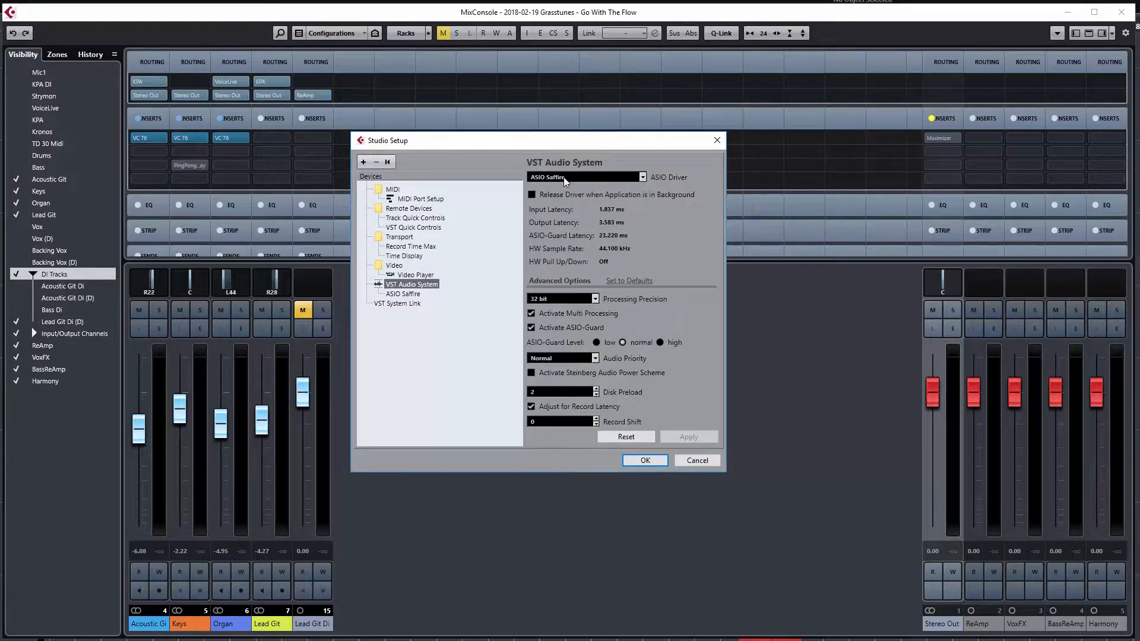
# - Examine the ASIO Saffire input and output ports and their states in Studio Setup, then cancel the dialog
pyautogui.click(398, 294)
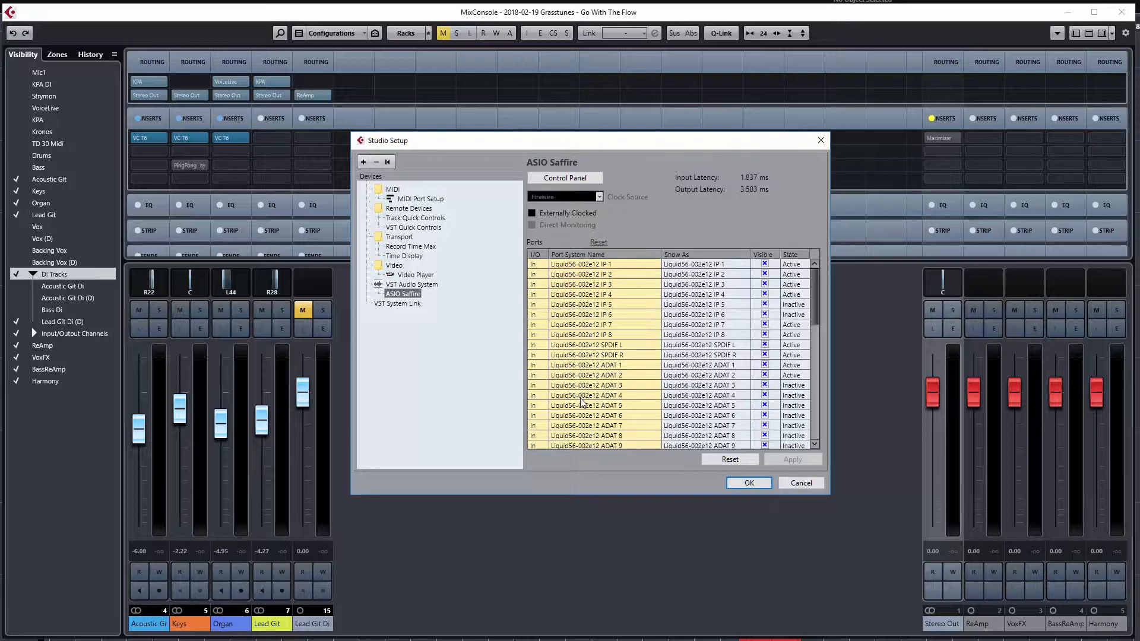
pyautogui.scroll(-3, 592, 350)
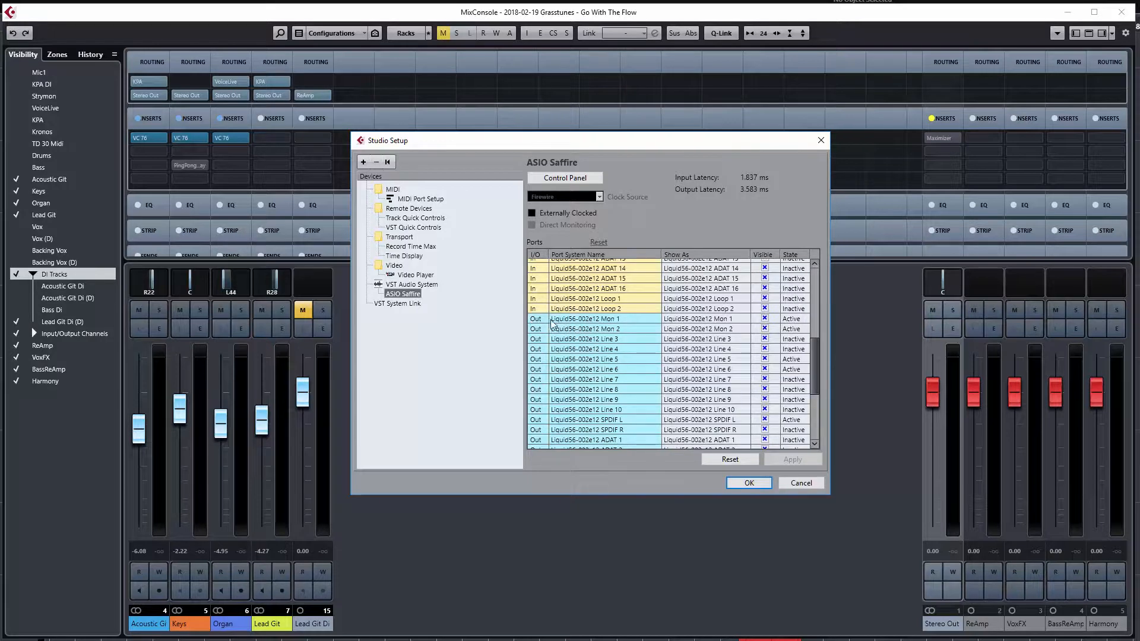
pyautogui.scroll(-5, 558, 323)
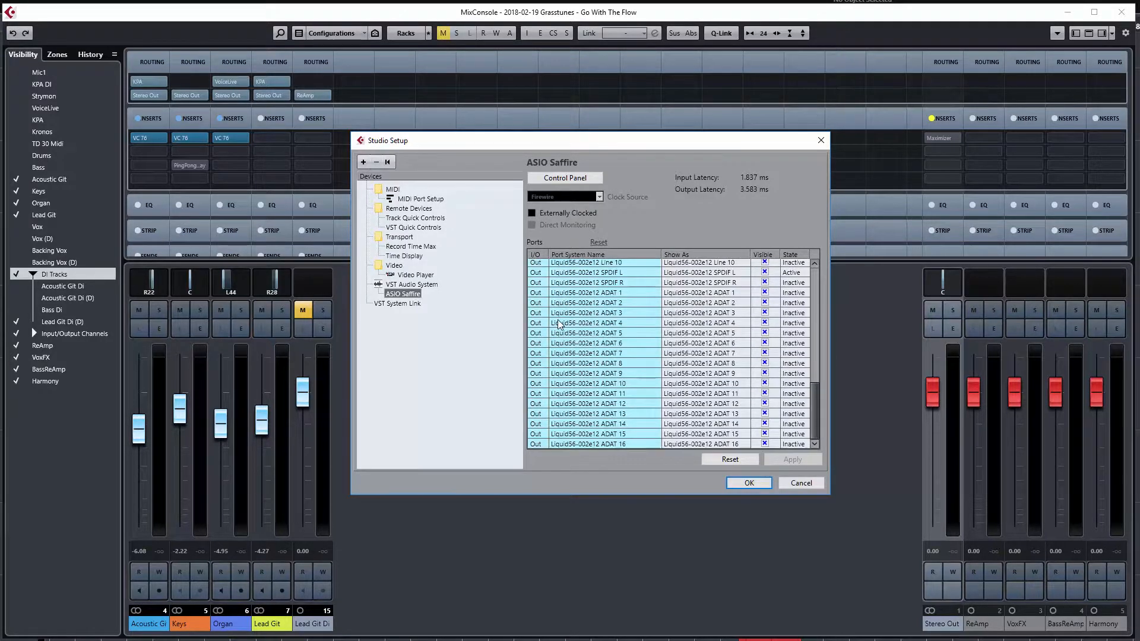
pyautogui.scroll(6, 563, 329)
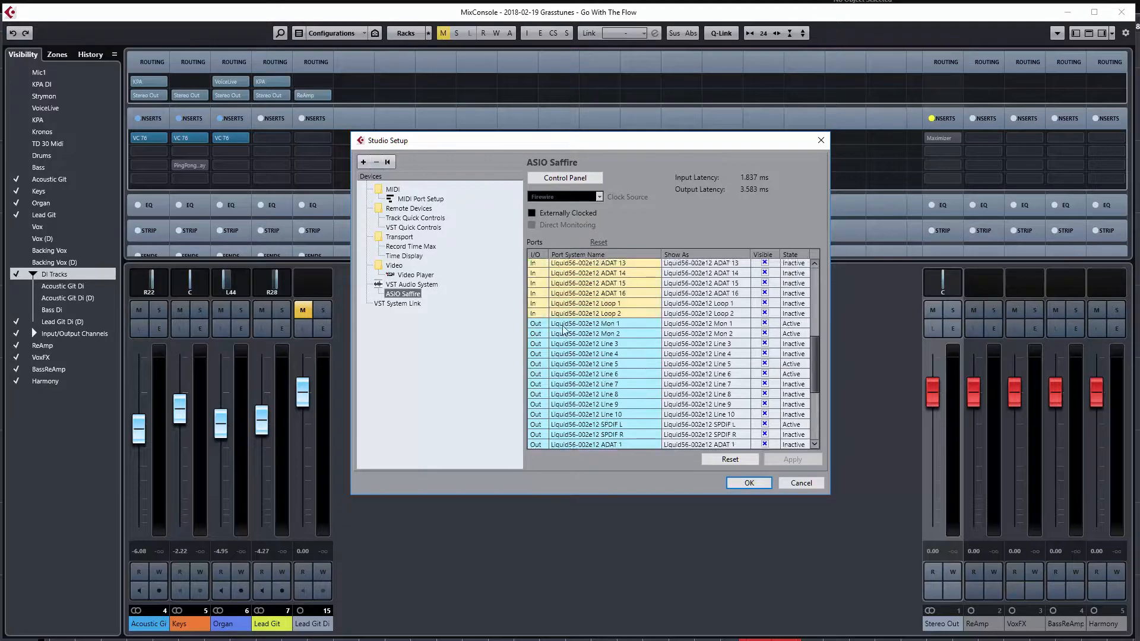
pyautogui.scroll(-4, 563, 330)
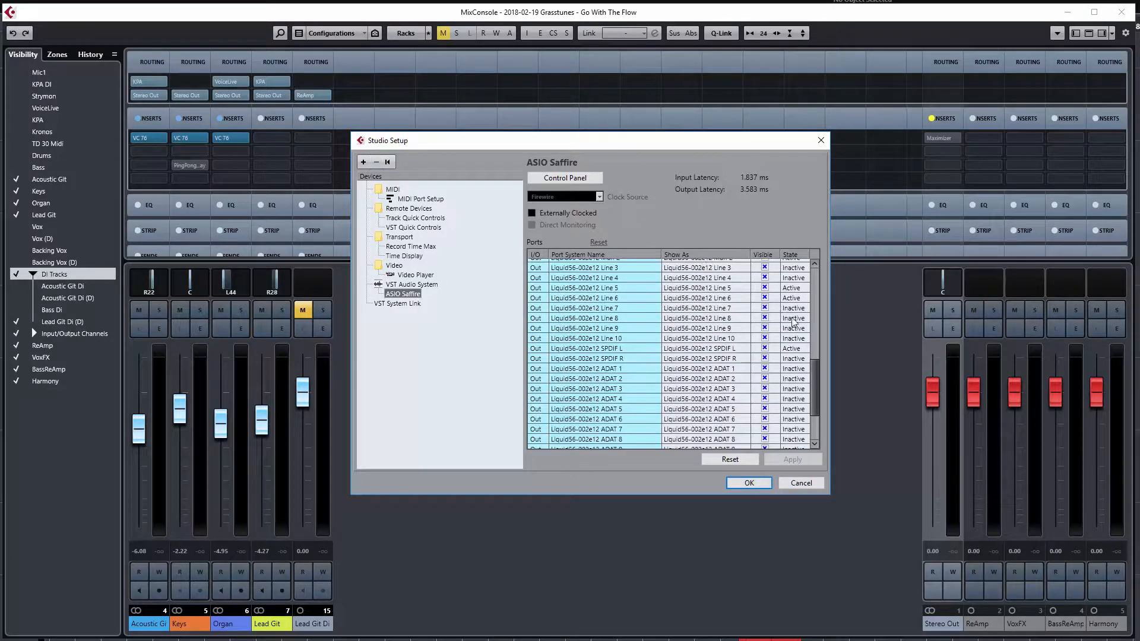
pyautogui.scroll(3, 817, 388)
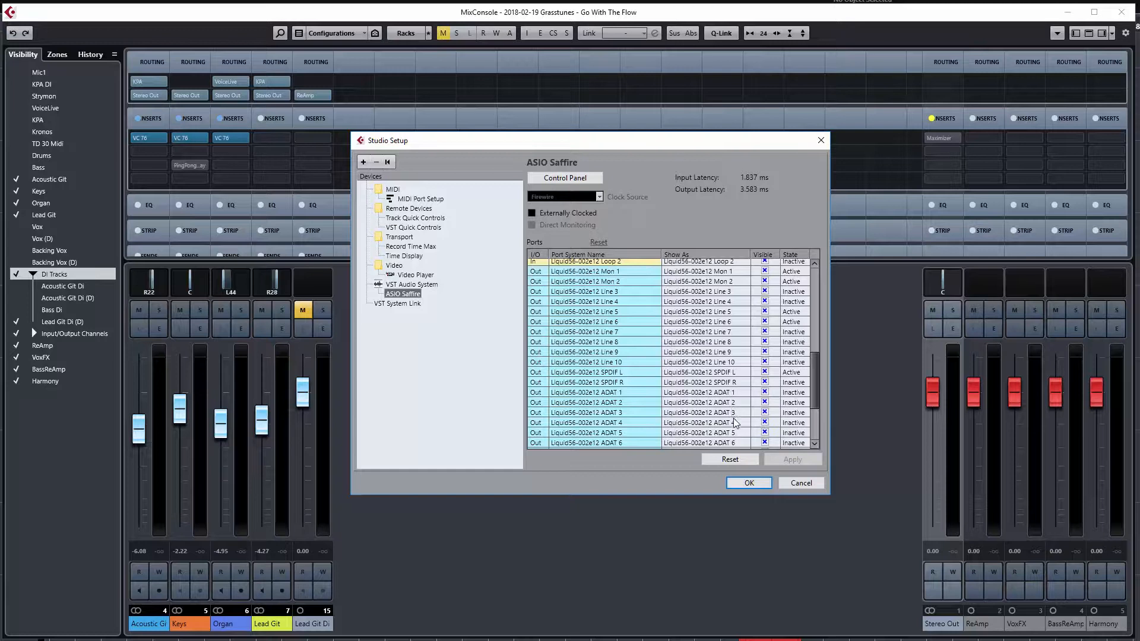
pyautogui.moveTo(813, 369)
pyautogui.mouseDown()
pyautogui.moveTo(814, 409)
pyautogui.moveTo(810, 357)
pyautogui.moveTo(810, 367)
pyautogui.mouseUp()
pyautogui.scroll(-1, 817, 399)
pyautogui.moveTo(817, 398); pyautogui.dragTo(817, 419)
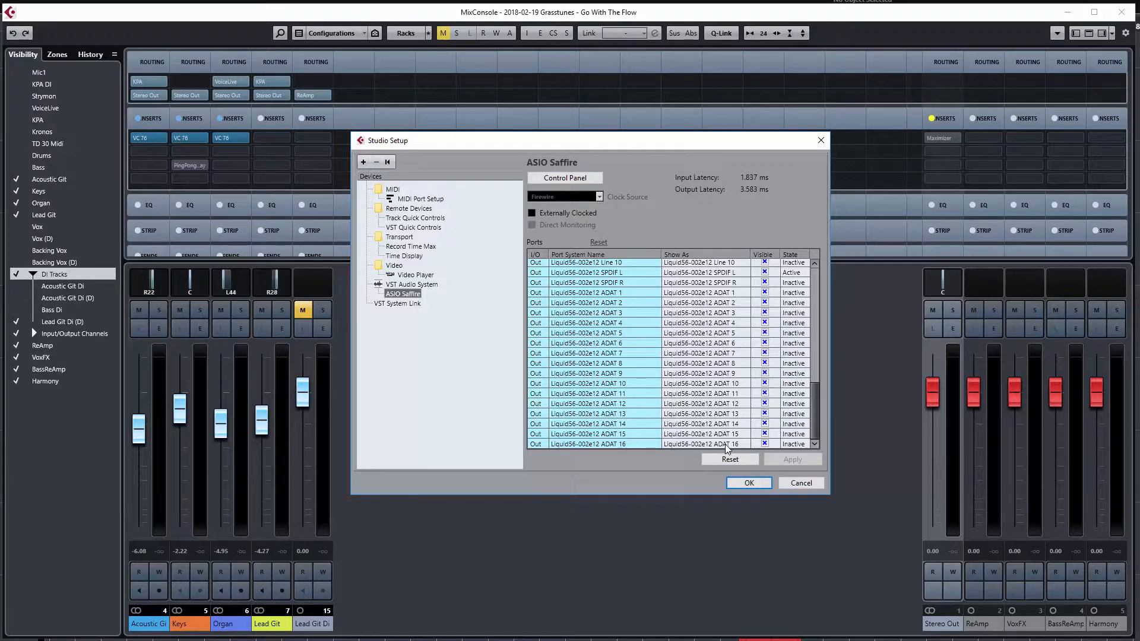
pyautogui.scroll(7, 725, 393)
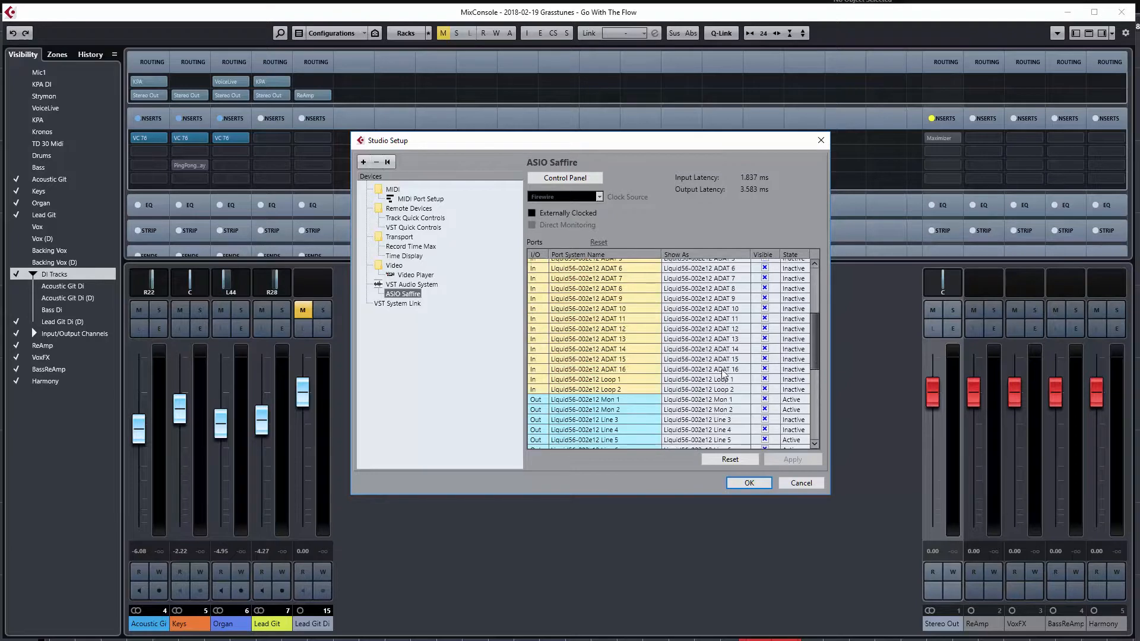
pyautogui.scroll(-5, 725, 393)
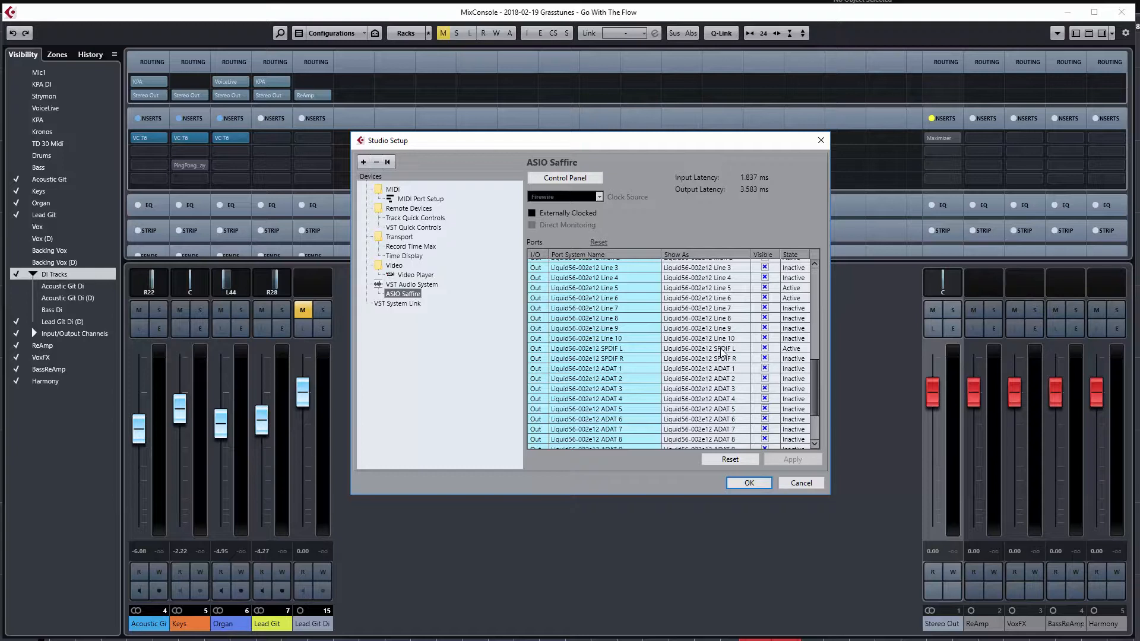
pyautogui.click(800, 483)
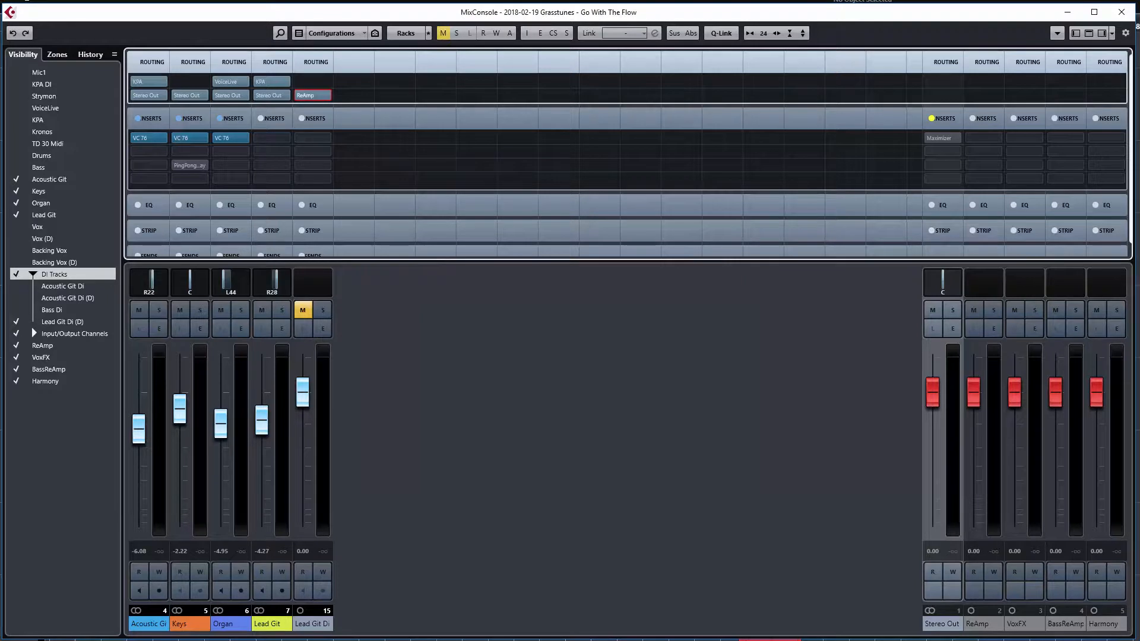
# - Review the output buses and their device ports in Audio Connections, then close the window
pyautogui.press('F4')
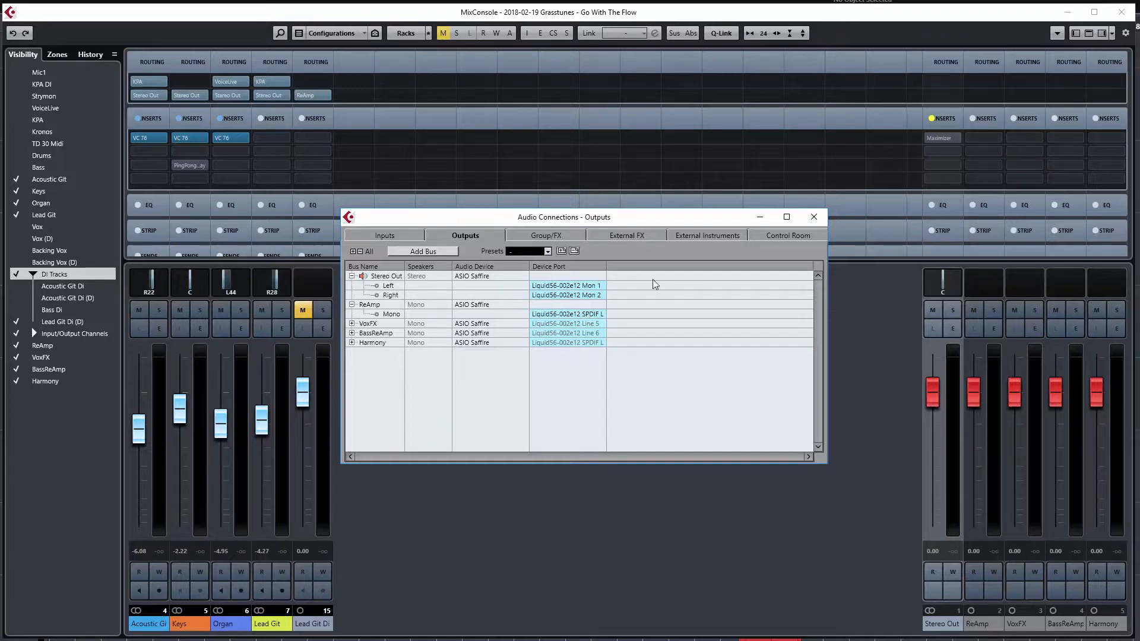
pyautogui.click(814, 219)
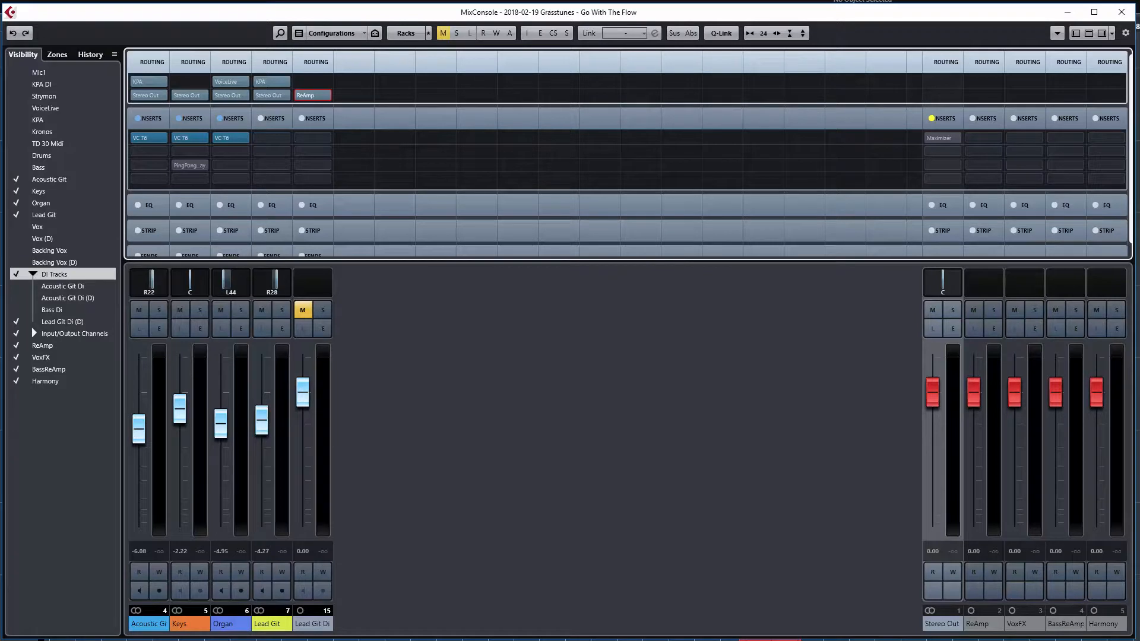
# - Switch to Saffire MixControl and check which DAW source feeds the ReAmpOut channel
pyautogui.click(471, 639)
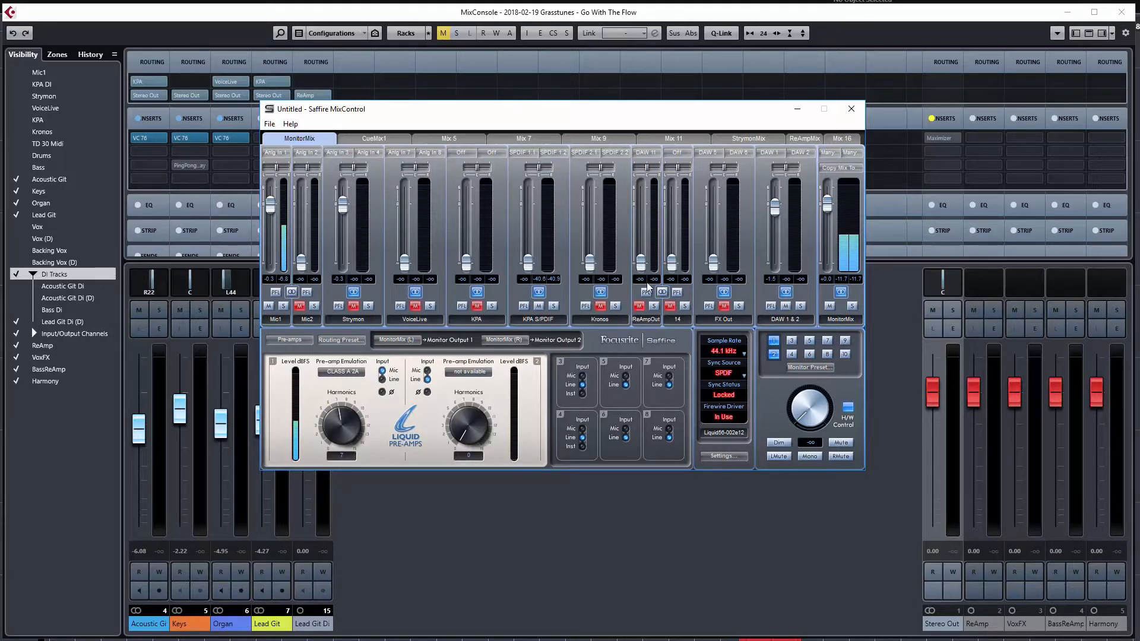
pyautogui.click(646, 153)
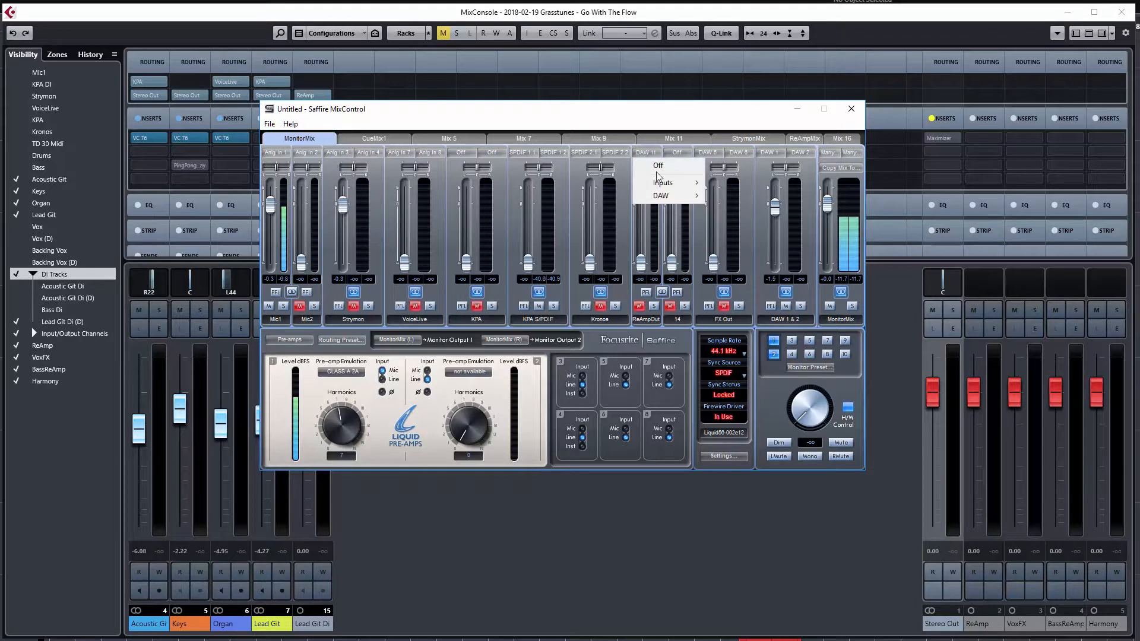
pyautogui.moveTo(662, 195)
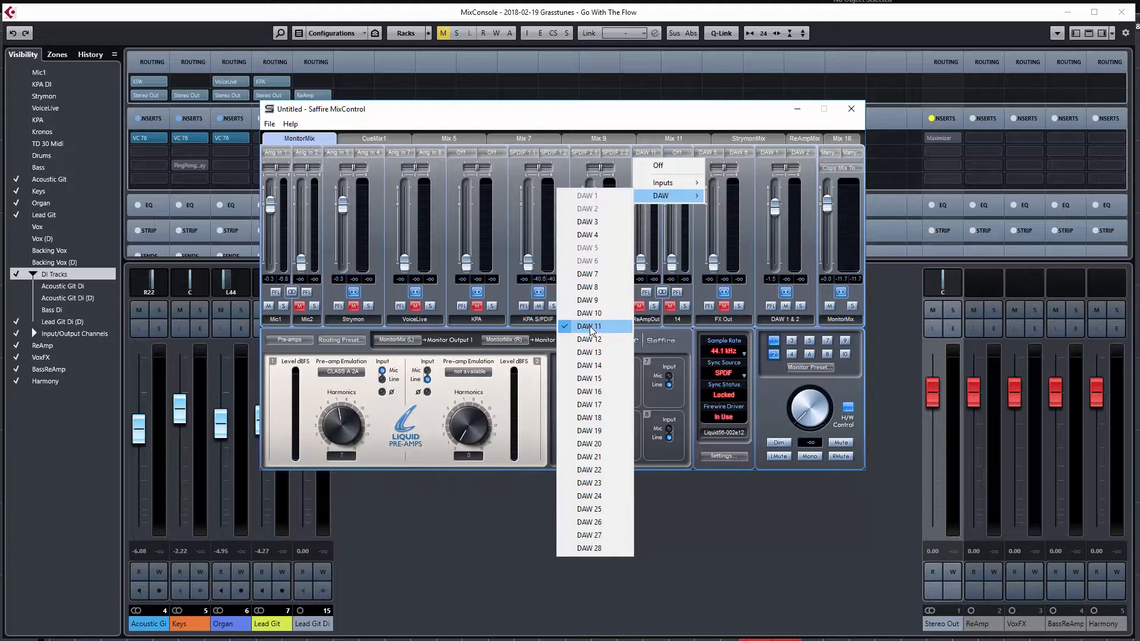
# - Show the Router instead of the pre-amps, review the sources available for SPDIF Output 1, and return to the Cubase MixConsole
pyautogui.click(291, 340)
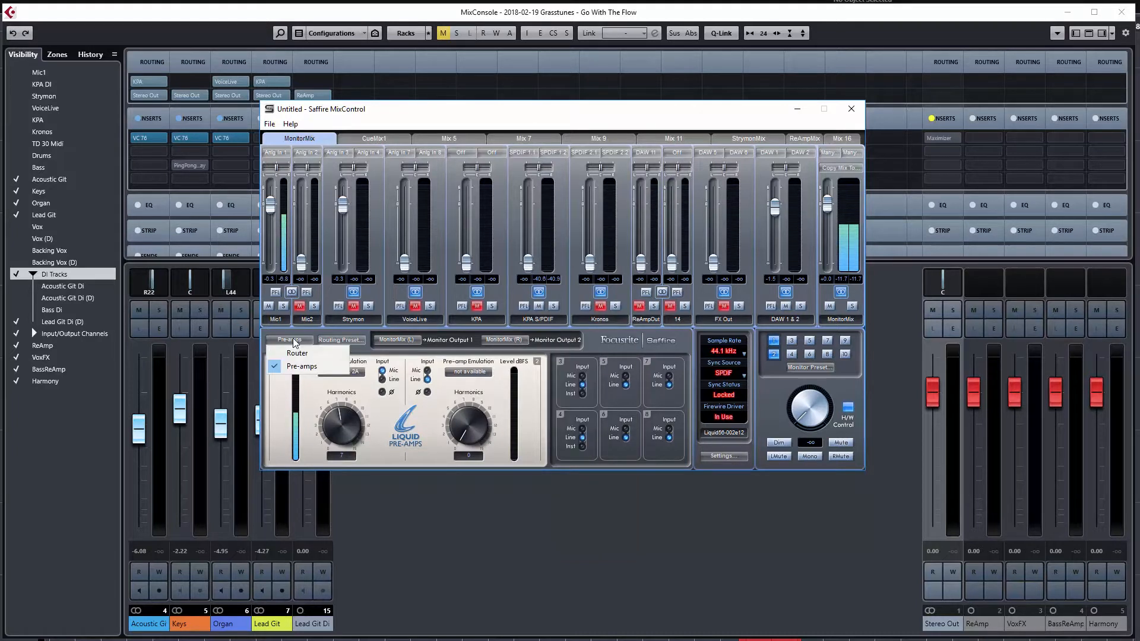
pyautogui.click(295, 352)
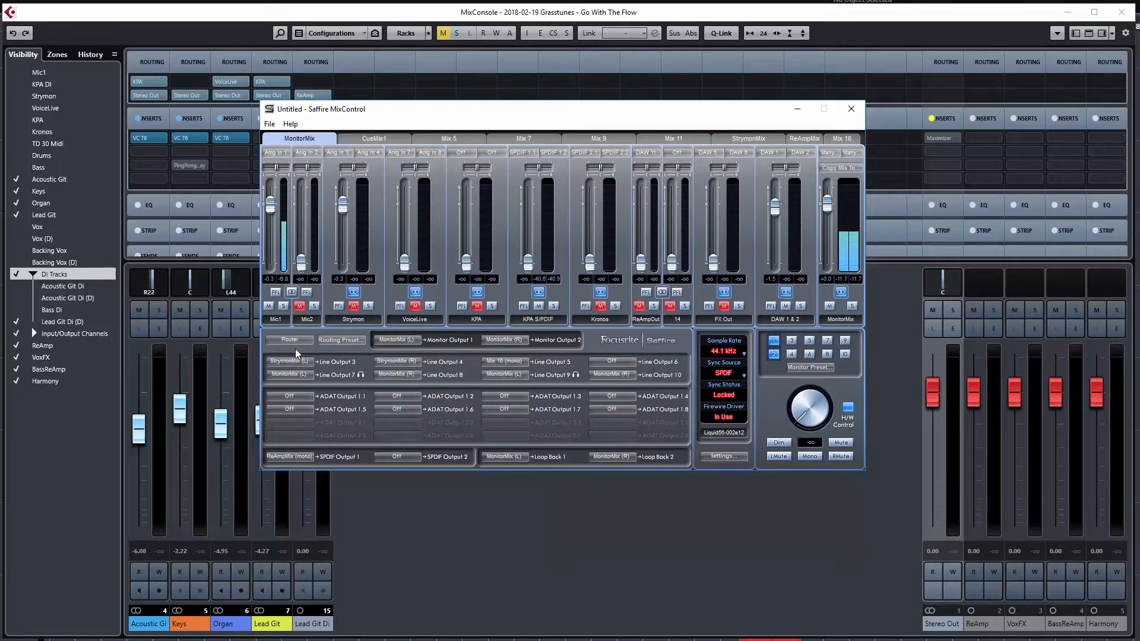
pyautogui.click(289, 457)
pyautogui.moveTo(310, 504)
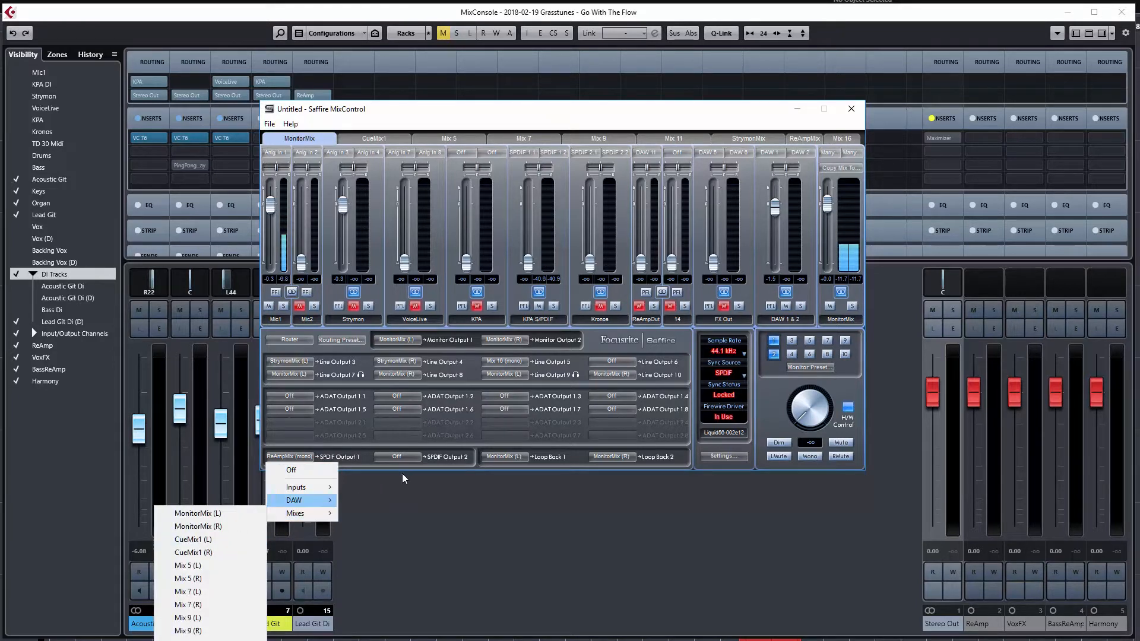
pyautogui.click(415, 487)
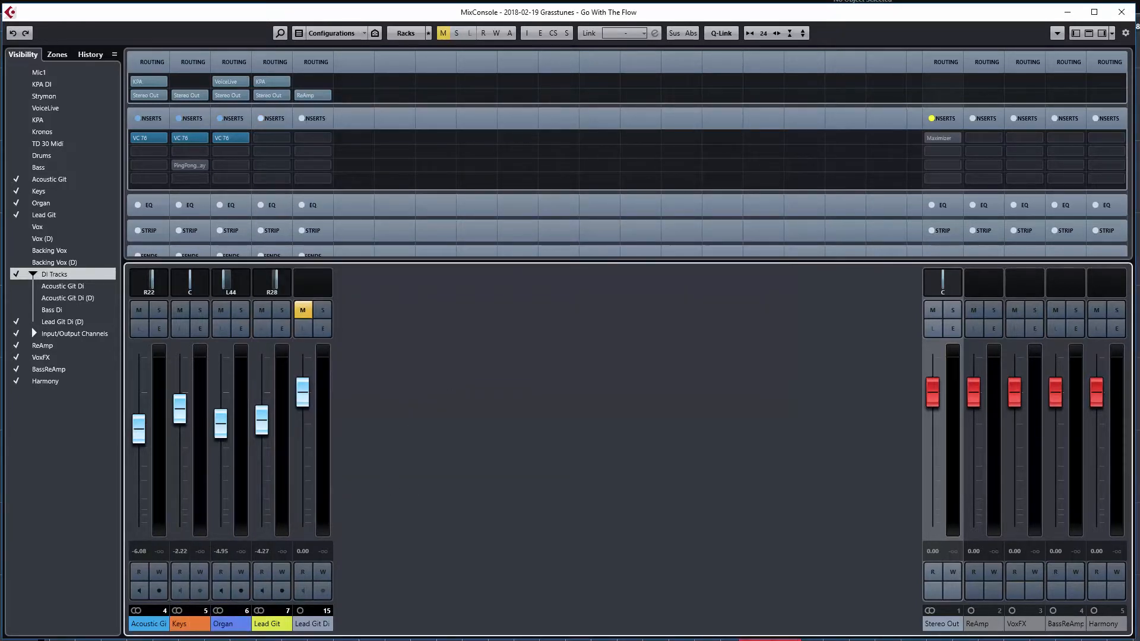
# - Switch to Saffire MixControl, examine the channel levels in the ReAmpMix, and return to the Cubase MixConsole
pyautogui.hotkey('alt', 'Tab')
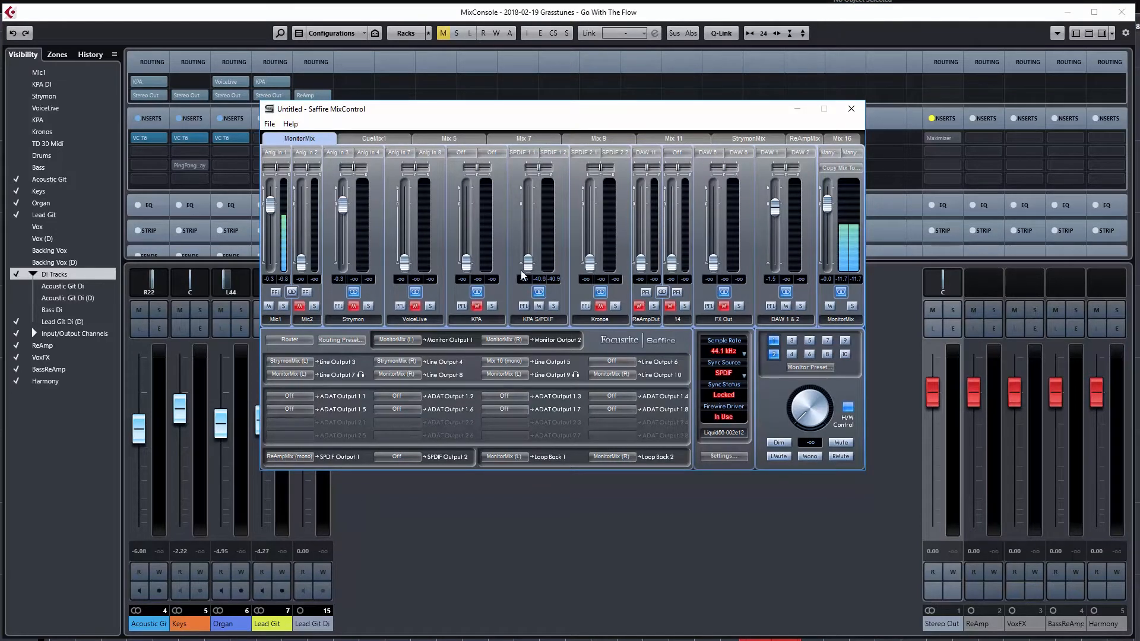
pyautogui.click(811, 140)
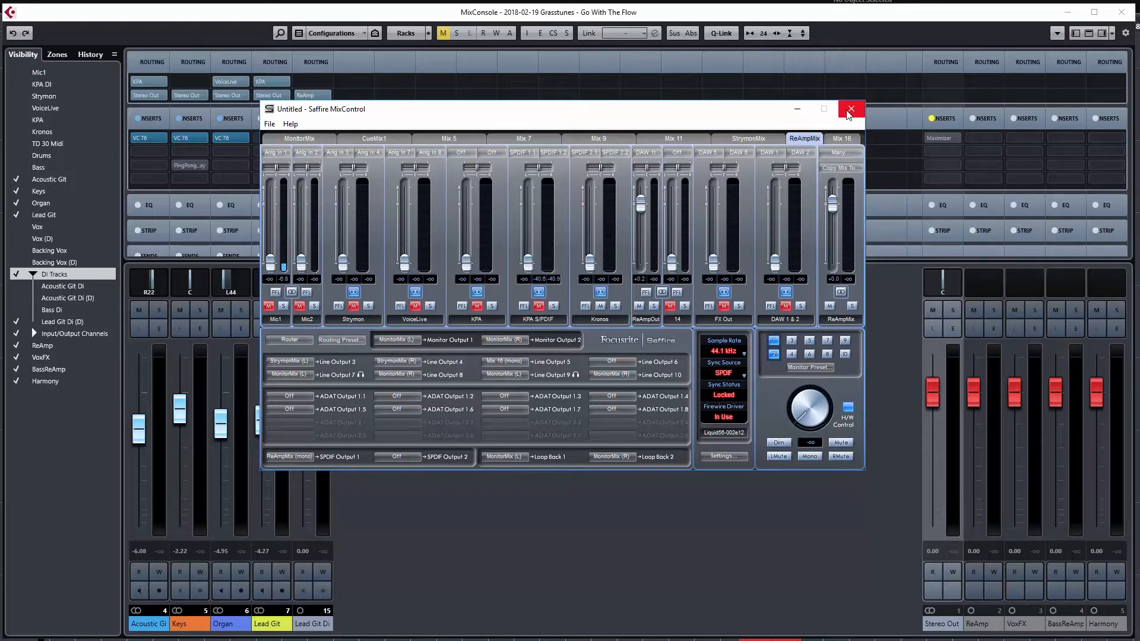
pyautogui.click(770, 12)
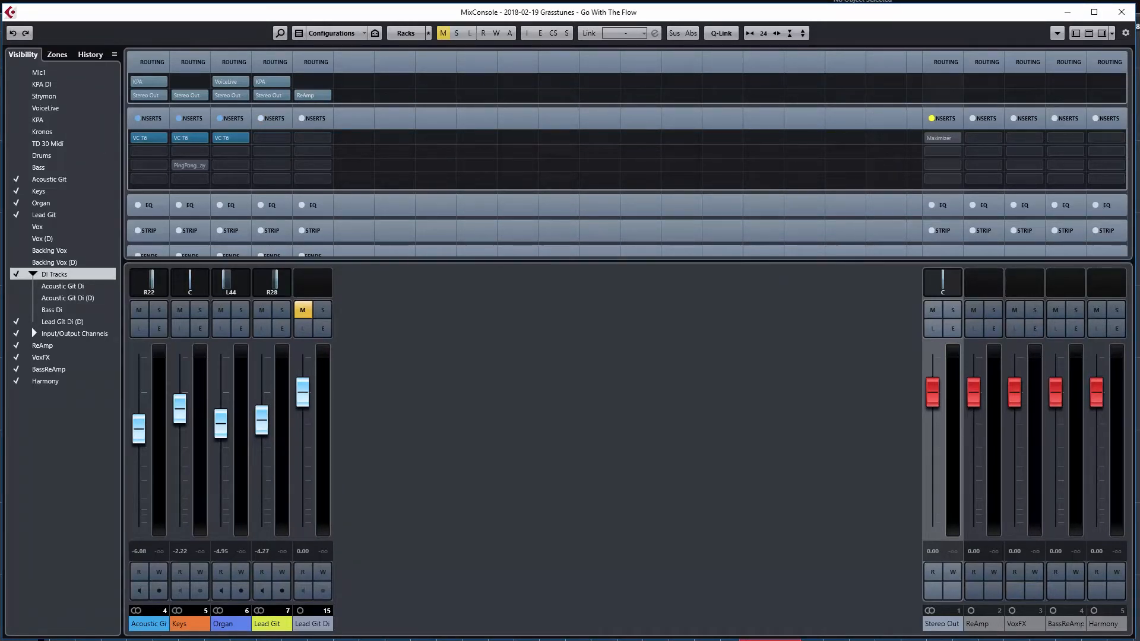
# - Choose Liquid56-002e12 SPDIF L as the ReAmp bus's device port in Audio Connections, and route the Lead Git Di (D) channel's output to ReAmp
pyautogui.press('F4')
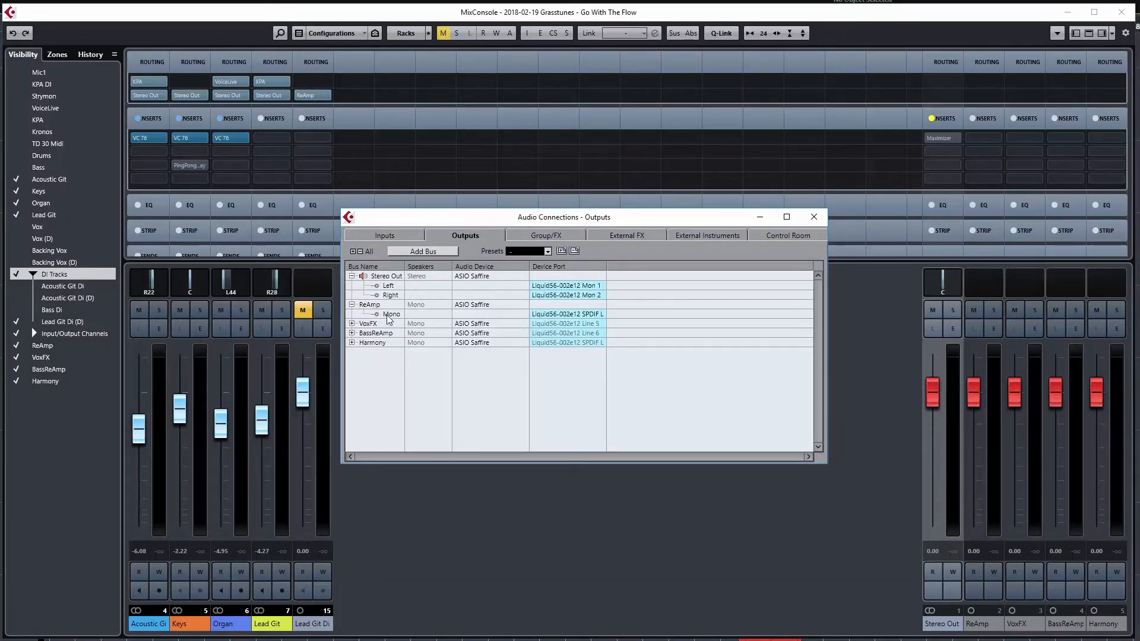
pyautogui.click(599, 314)
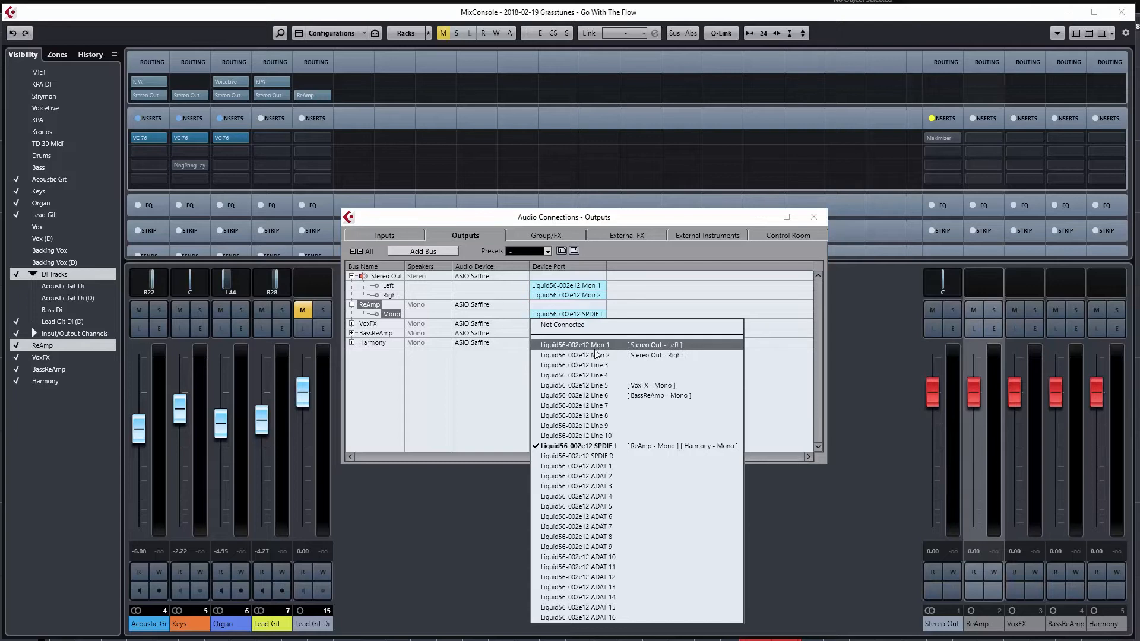
pyautogui.click(606, 447)
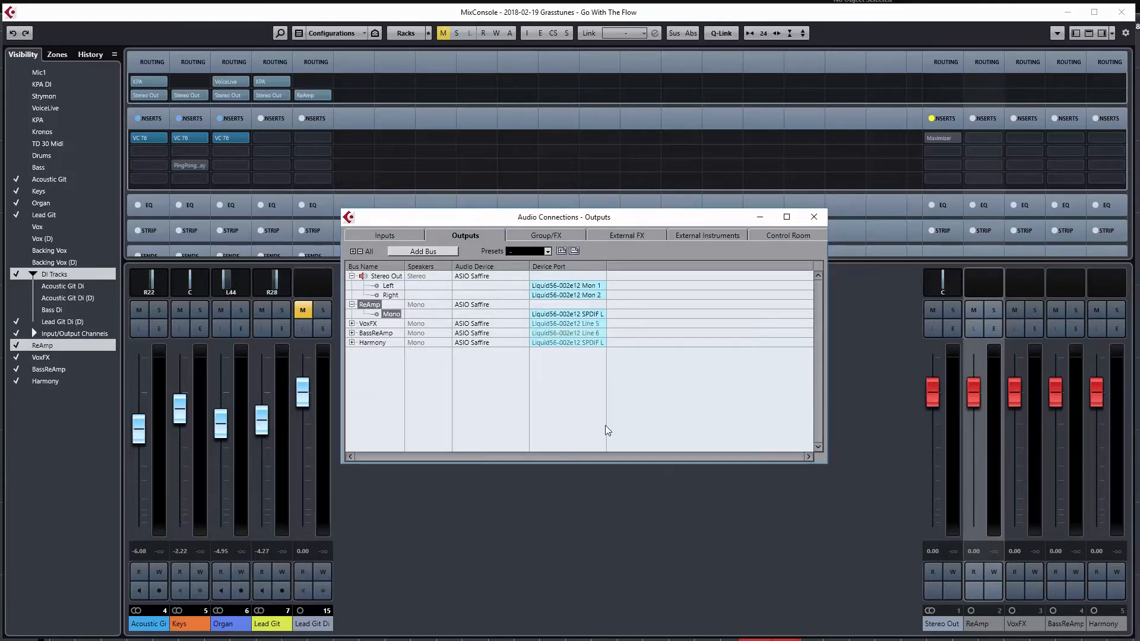
pyautogui.click(814, 218)
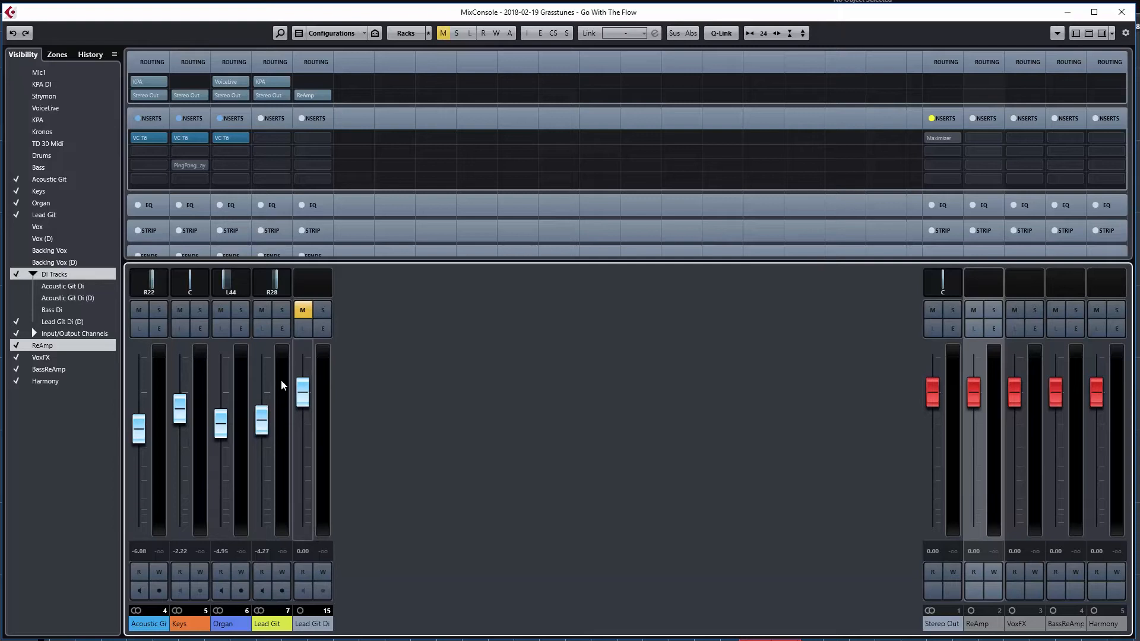
pyautogui.click(326, 94)
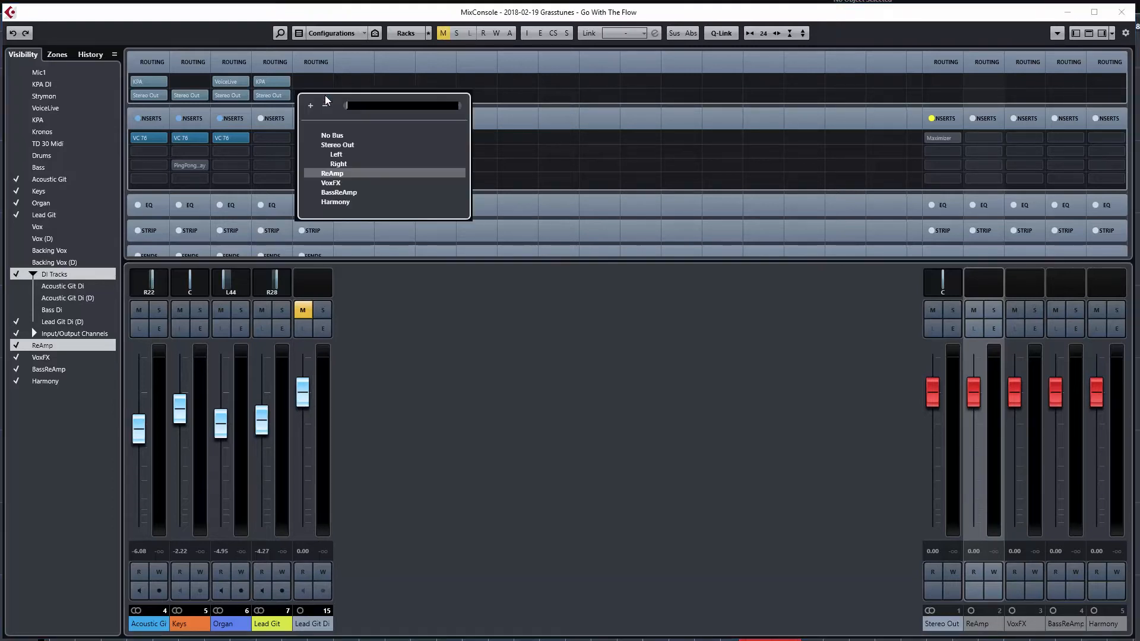
pyautogui.click(332, 174)
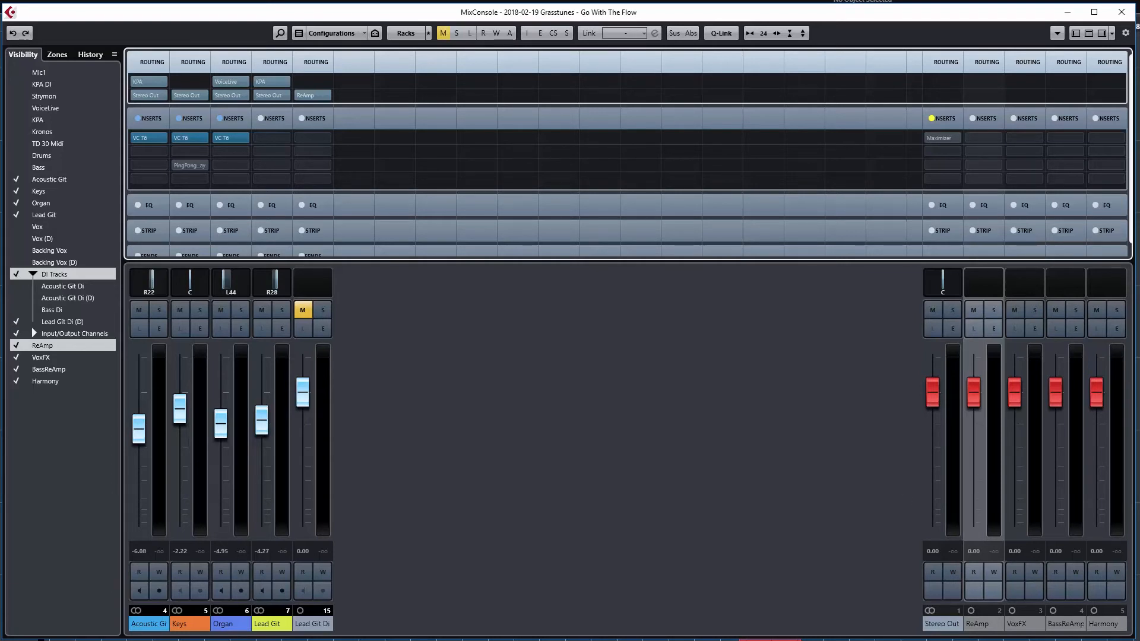
# - Switch to Saffire MixControl and review the DAW sources available for the first DAW 1 & 2 channel, leaving the assignment as is
pyautogui.hotkey('alt', 'Tab')
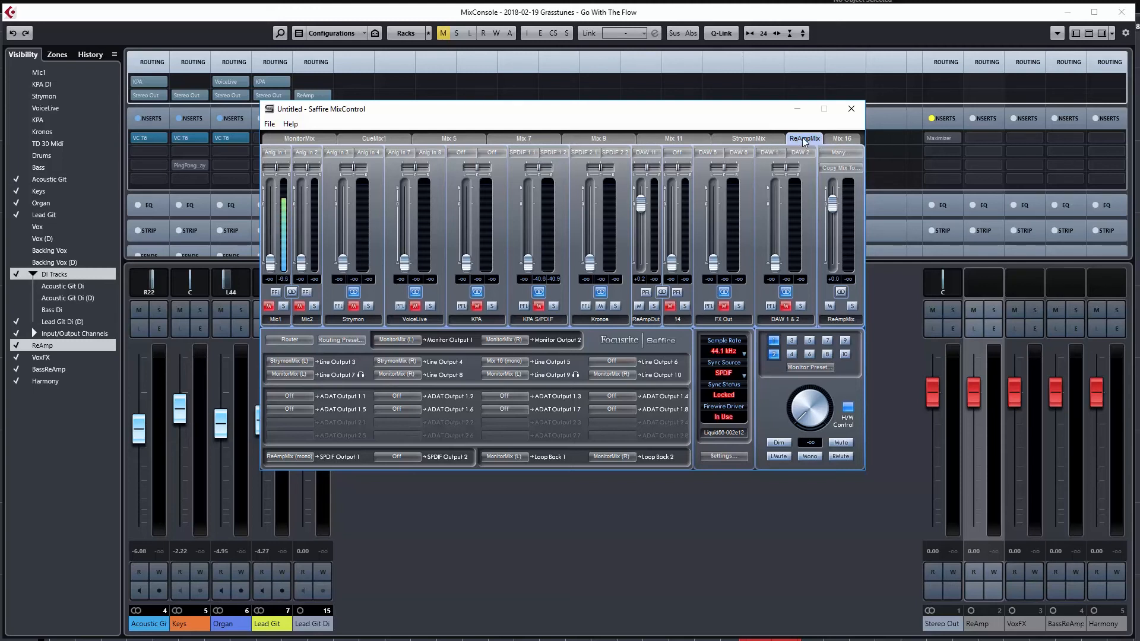
pyautogui.click(771, 152)
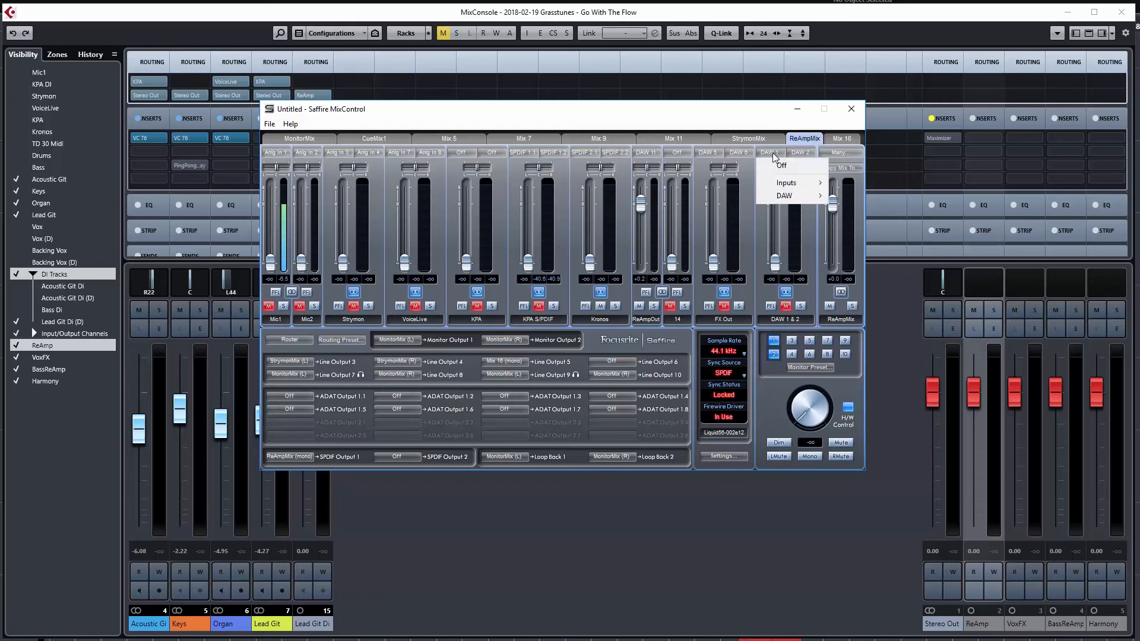
pyautogui.moveTo(793, 196)
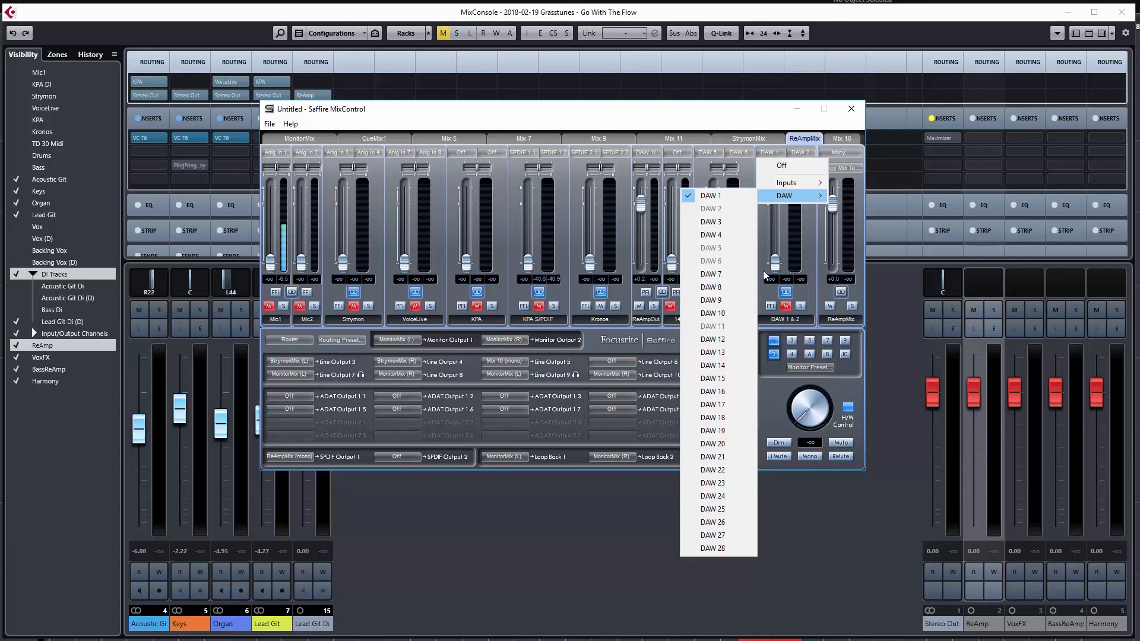
pyautogui.press('Escape')
pyautogui.press('Escape')
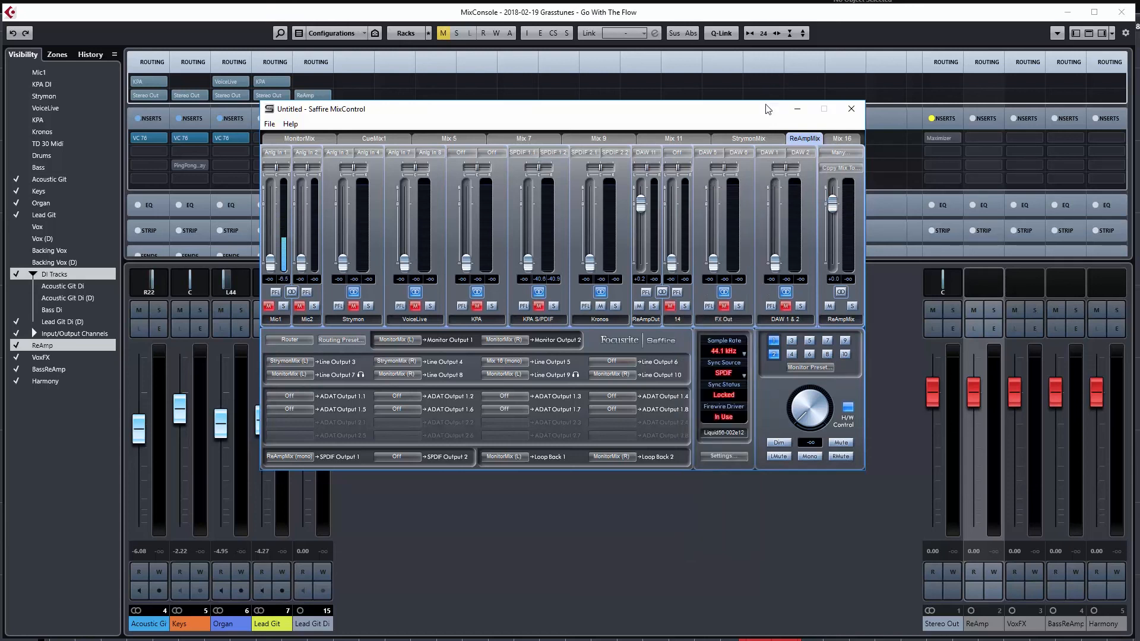